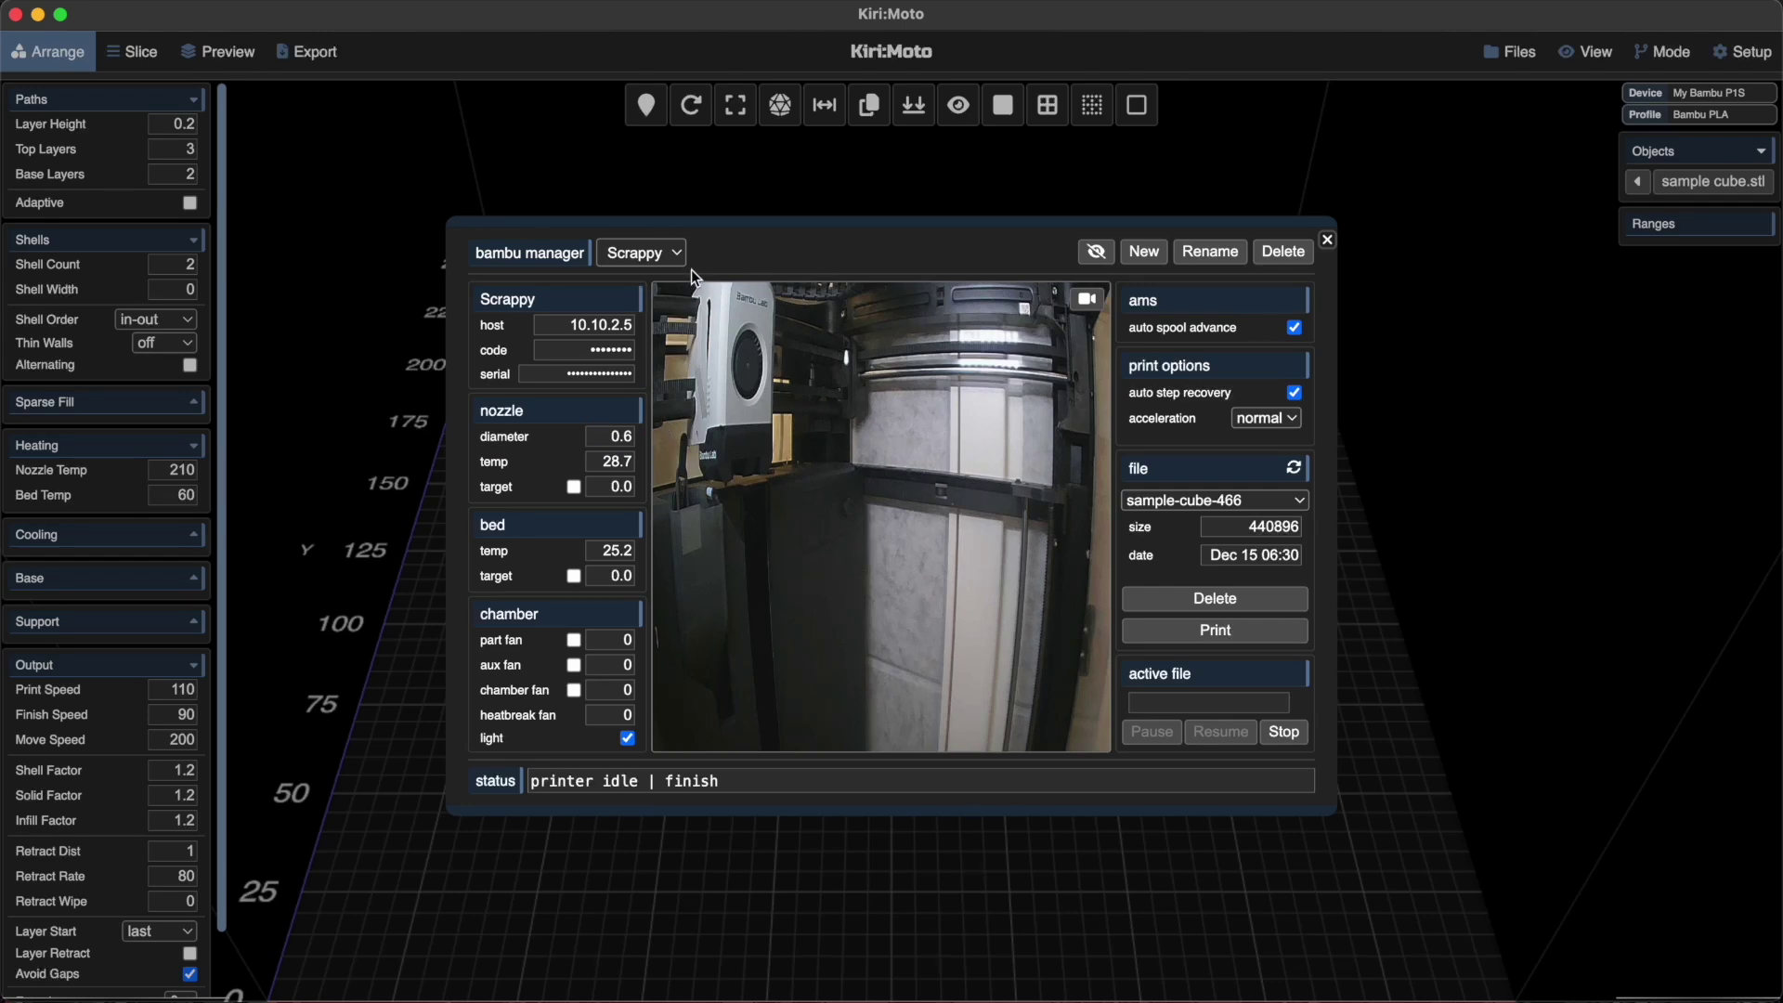
# Turn Scrappy's chamber light off and back on, then close the bambu manager
pyautogui.click(677, 256)
pyautogui.click(746, 263)
pyautogui.click(629, 740)
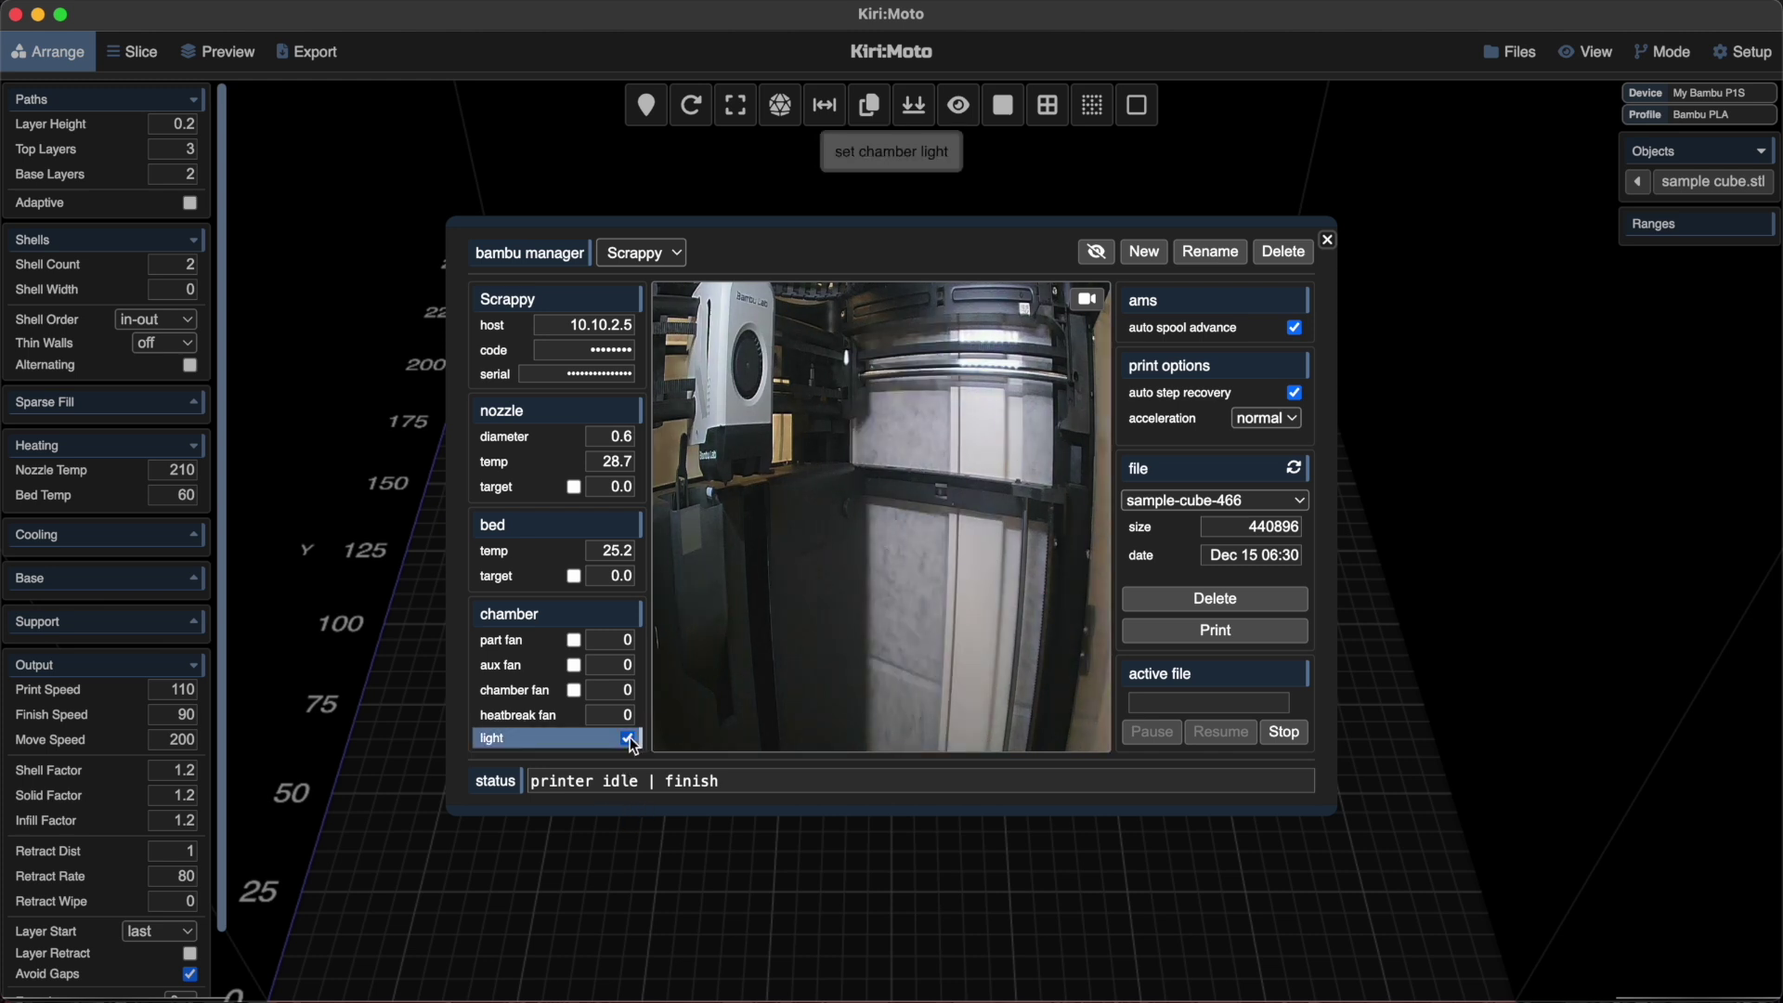
pyautogui.click(628, 740)
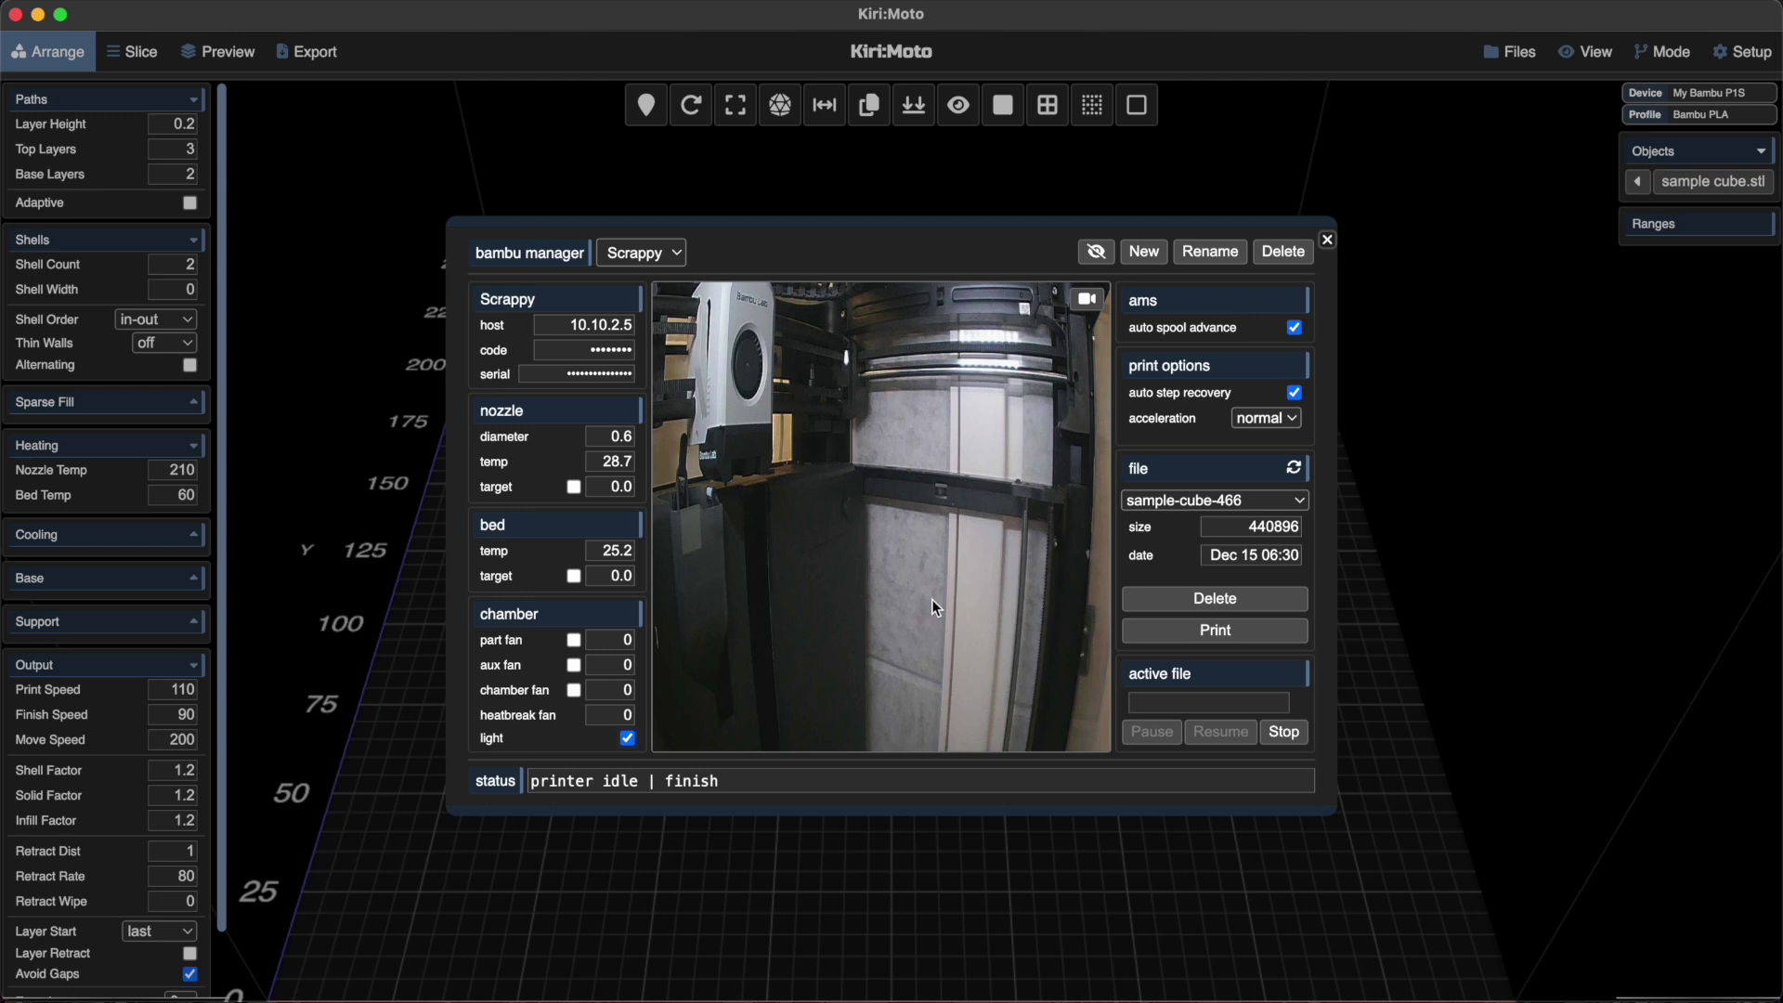
pyautogui.press('Escape')
pyautogui.scroll(5, 932, 607)
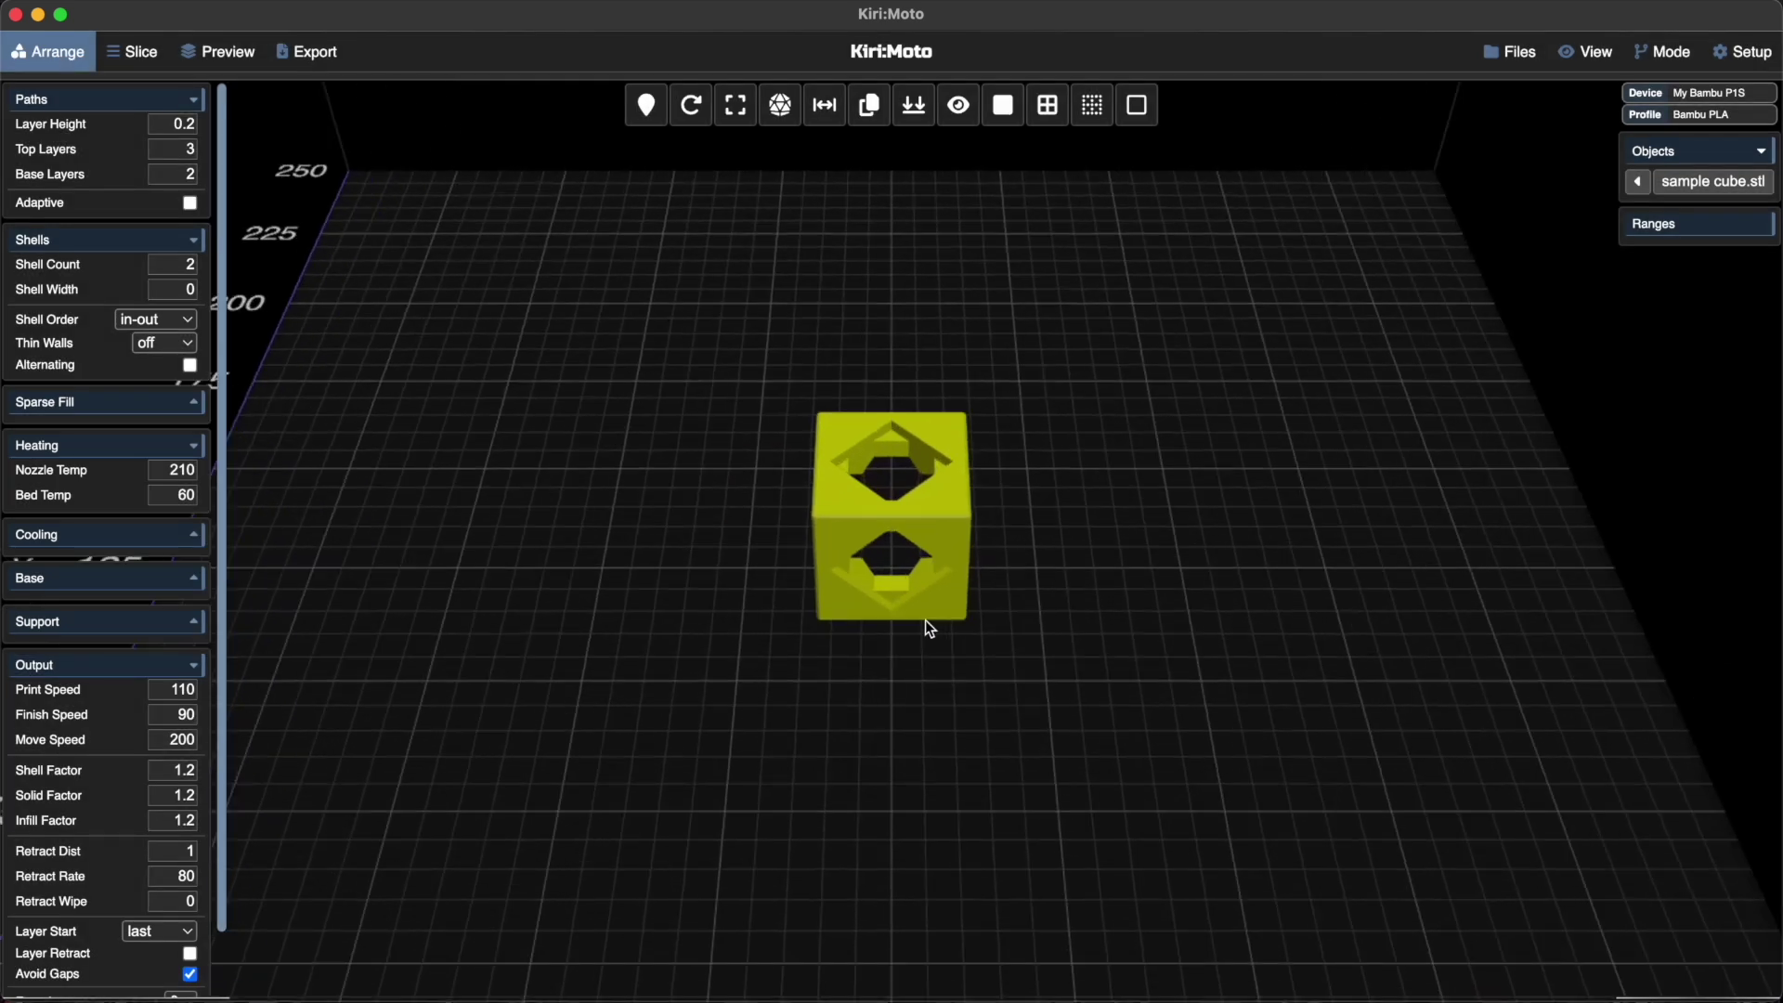
# Slice the sample cube and show its toolpath preview
pyautogui.moveTo(925, 621); pyautogui.dragTo(917, 645, button='right')
pyautogui.press('s')
pyautogui.press('p')
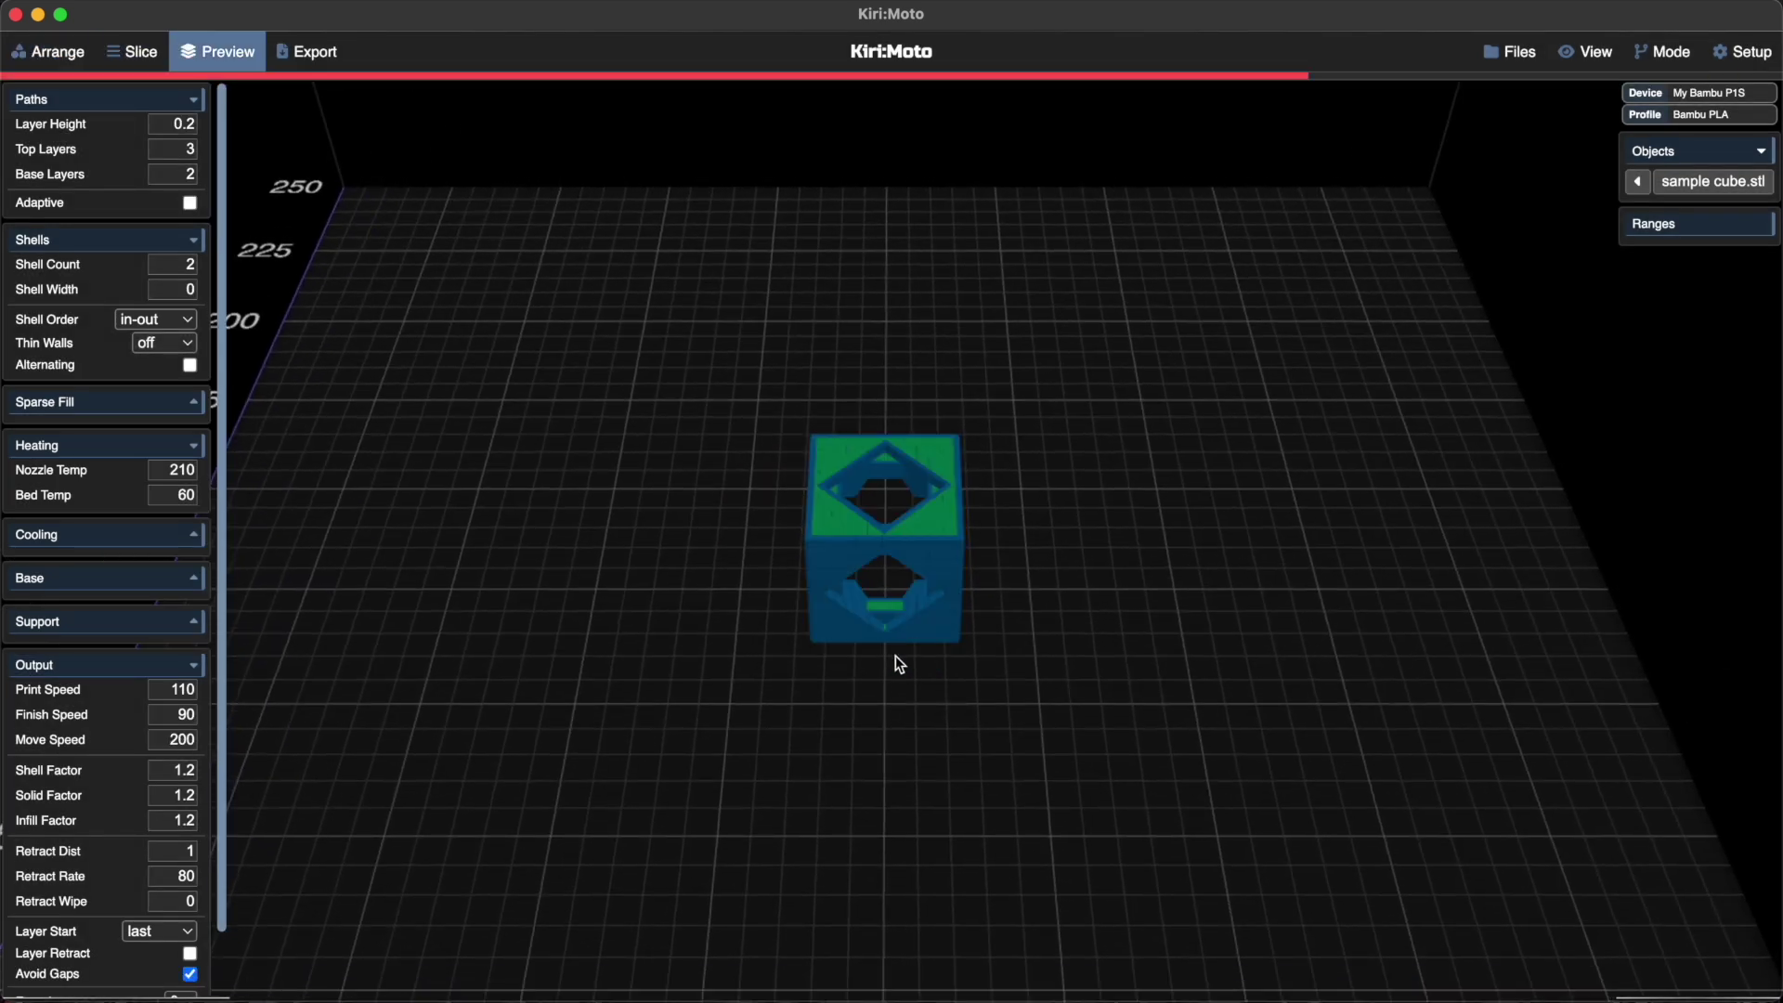
# In the export window for sample-cube-002, select Scrappy as the send-to printer
pyautogui.press('x')
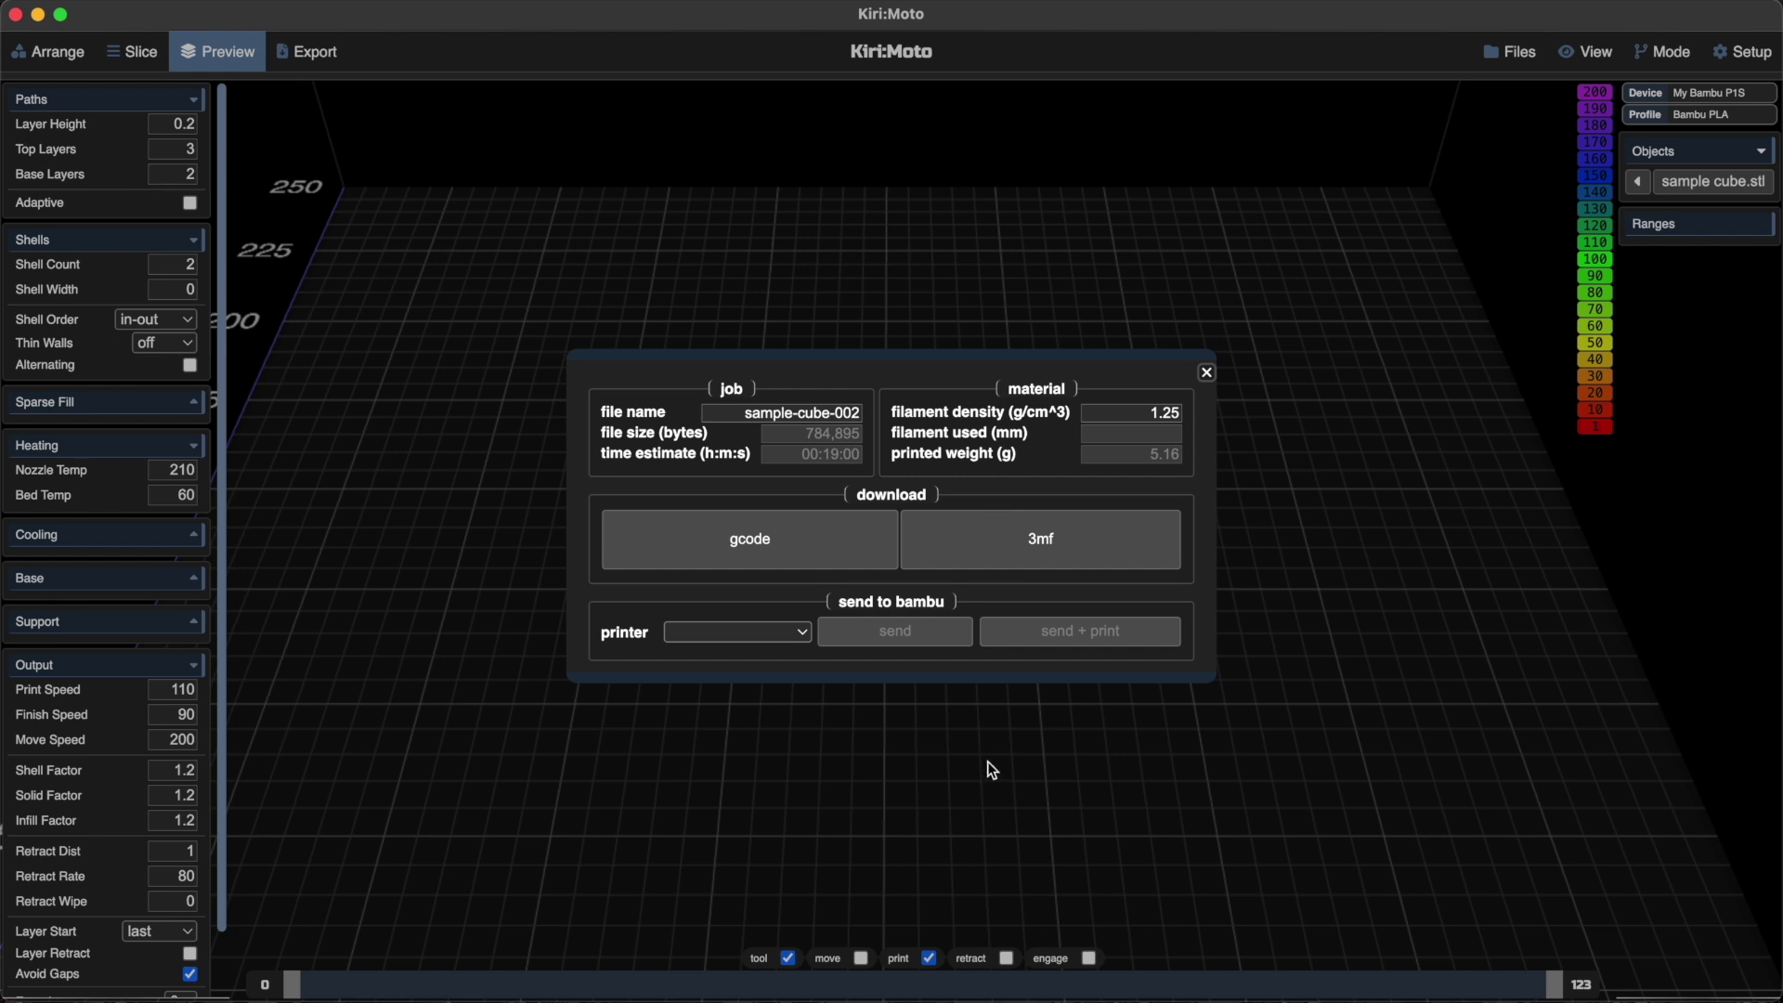
pyautogui.click(794, 635)
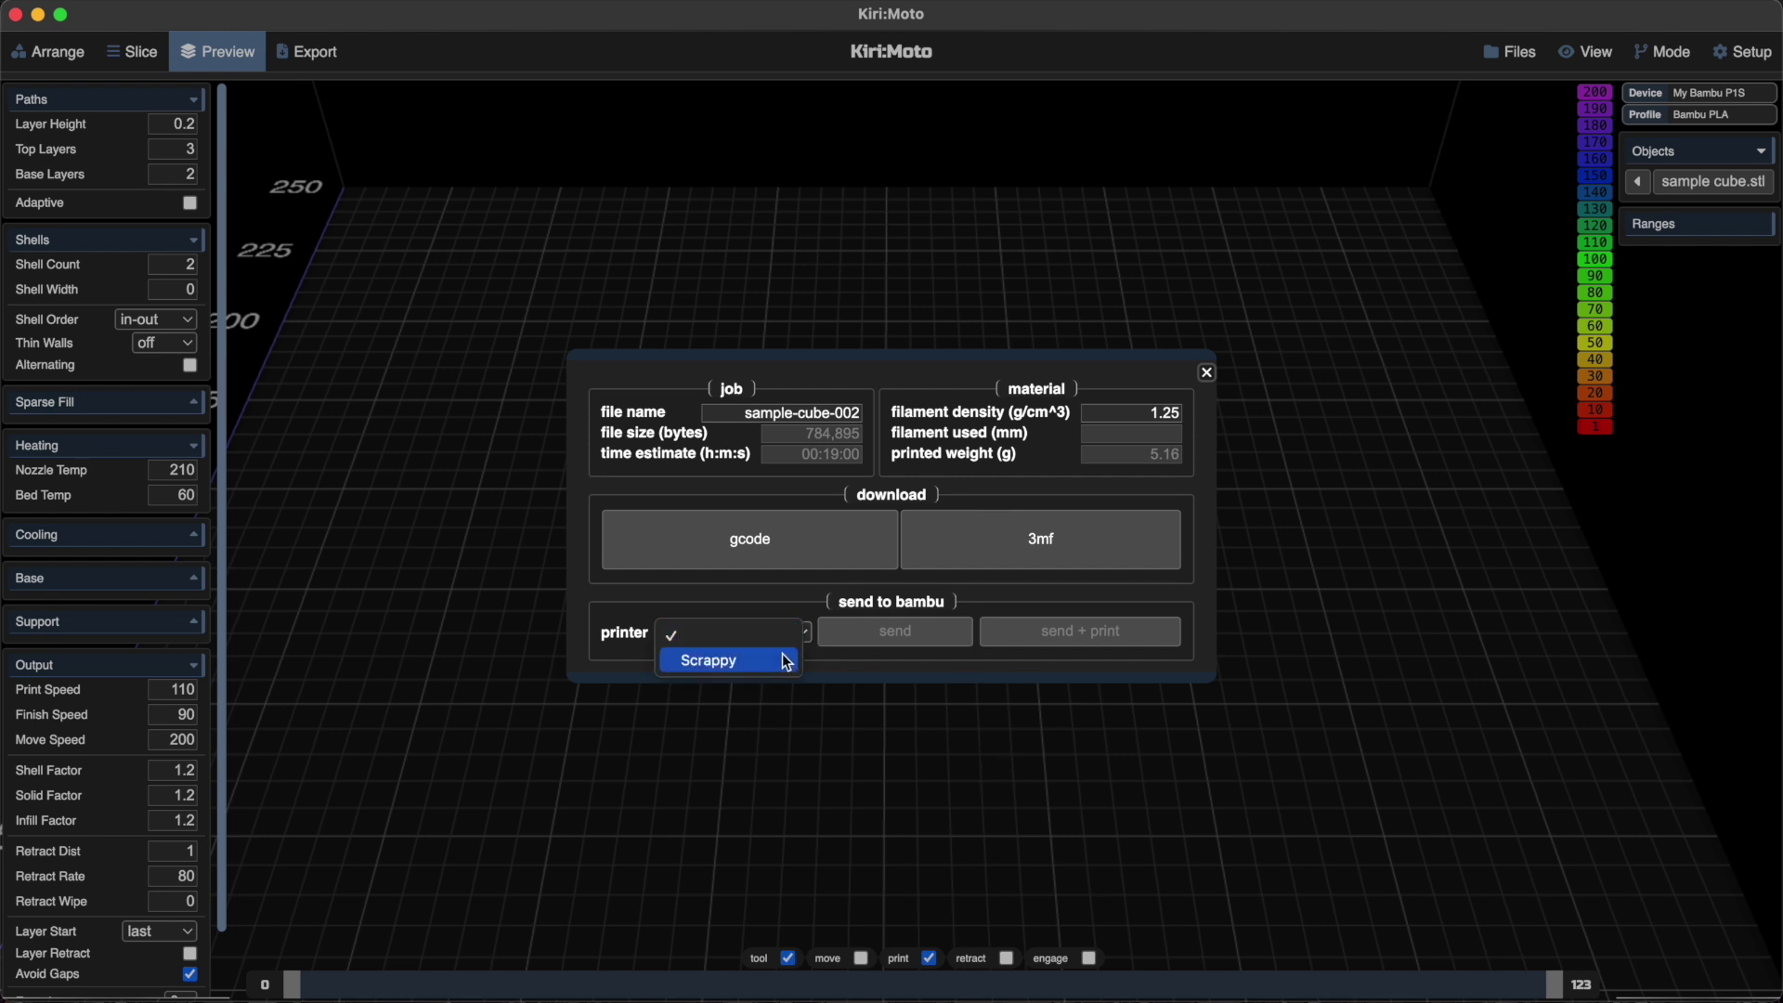
pyautogui.click(787, 660)
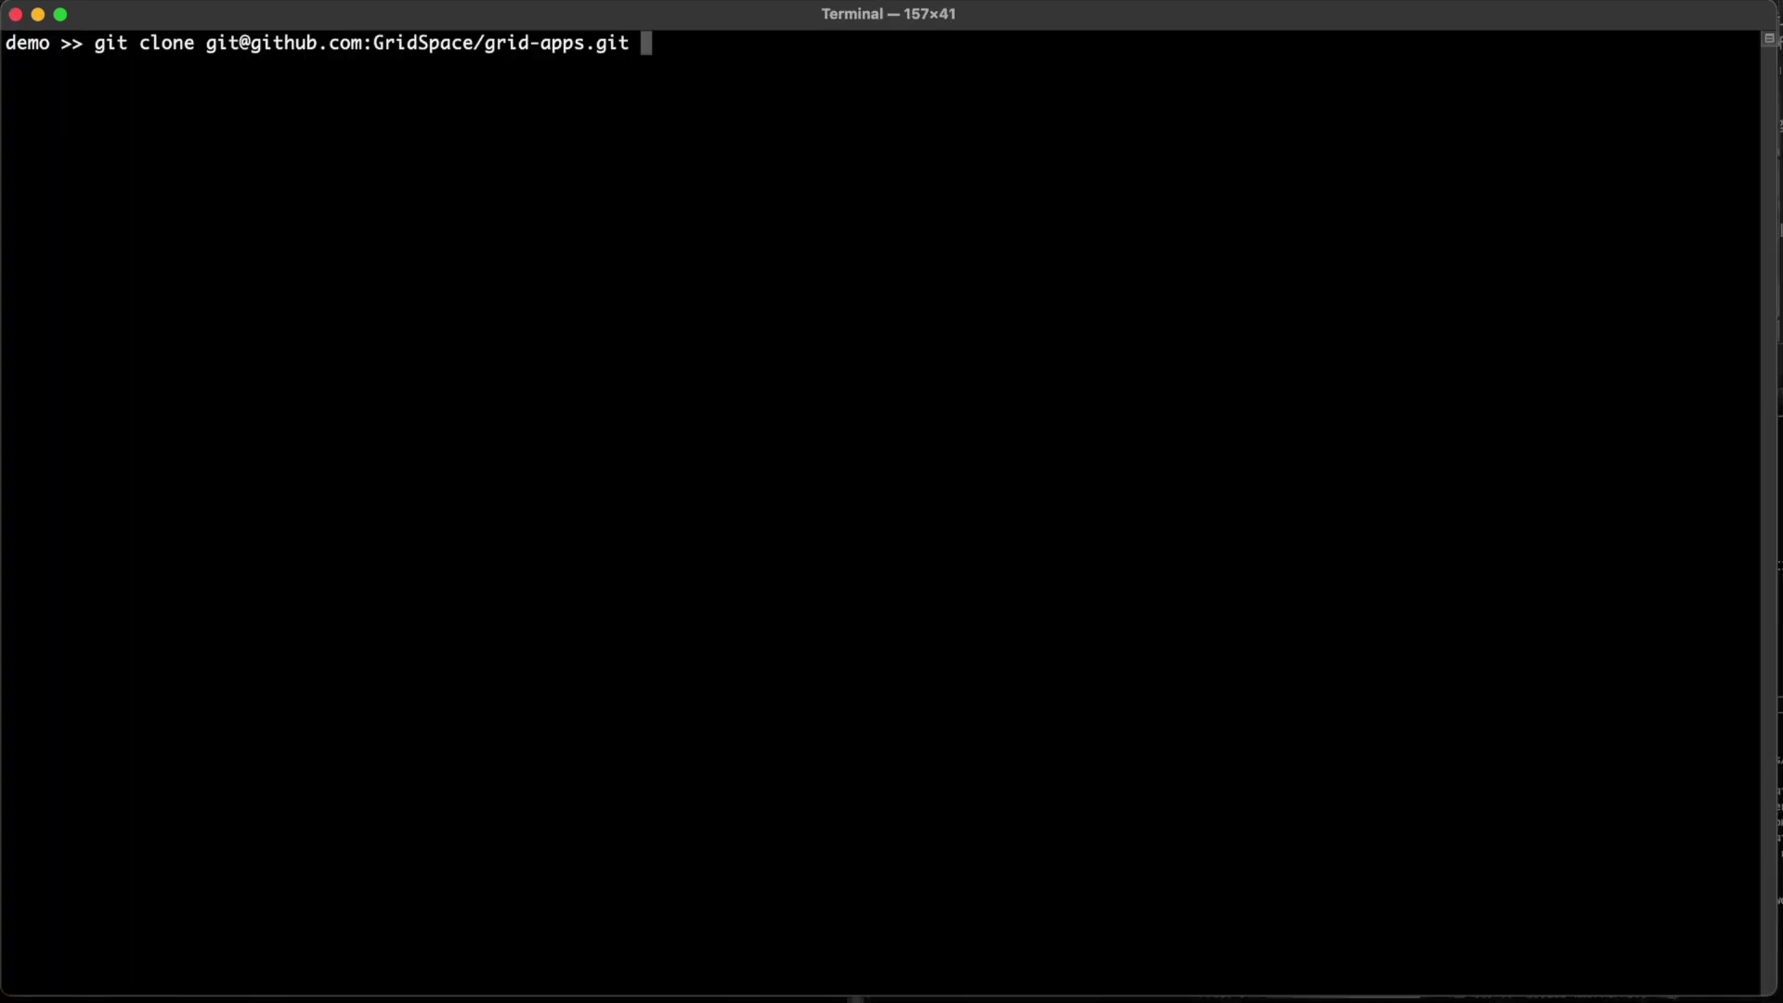
# Clone the grid-apps repository, enter its folder and check out branch rel-4.1
pyautogui.press('Return')
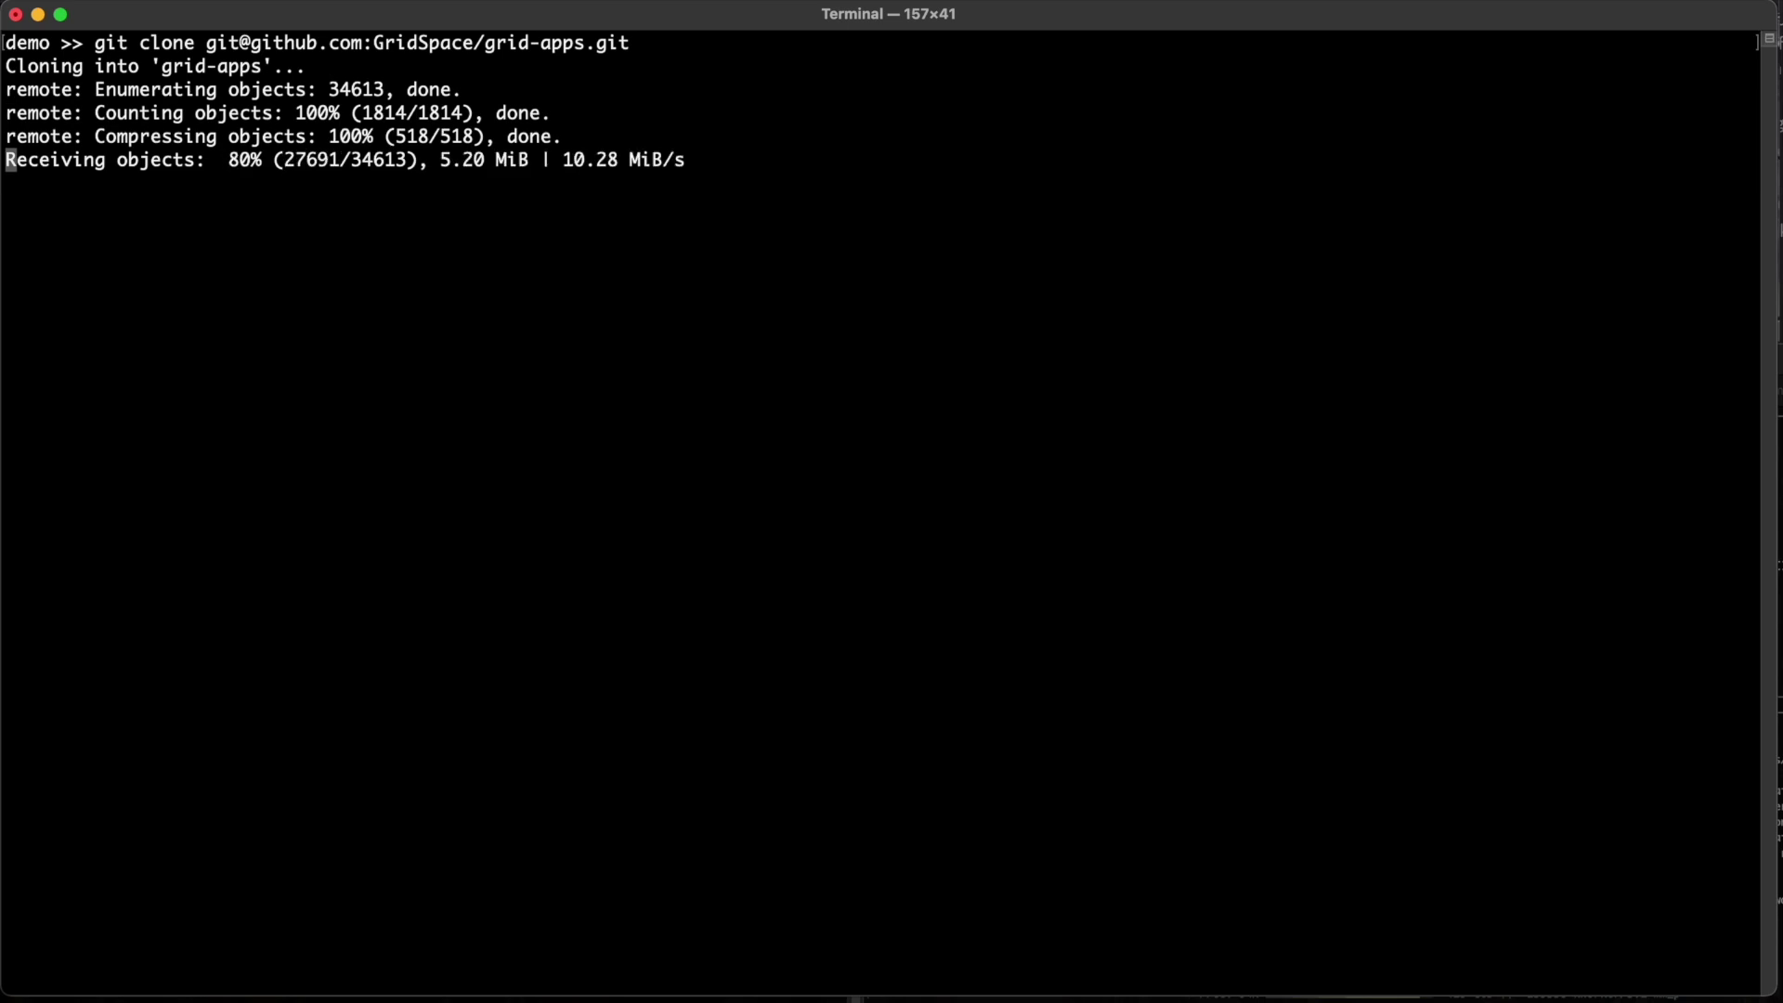
pyautogui.write('cd grid-apps/')
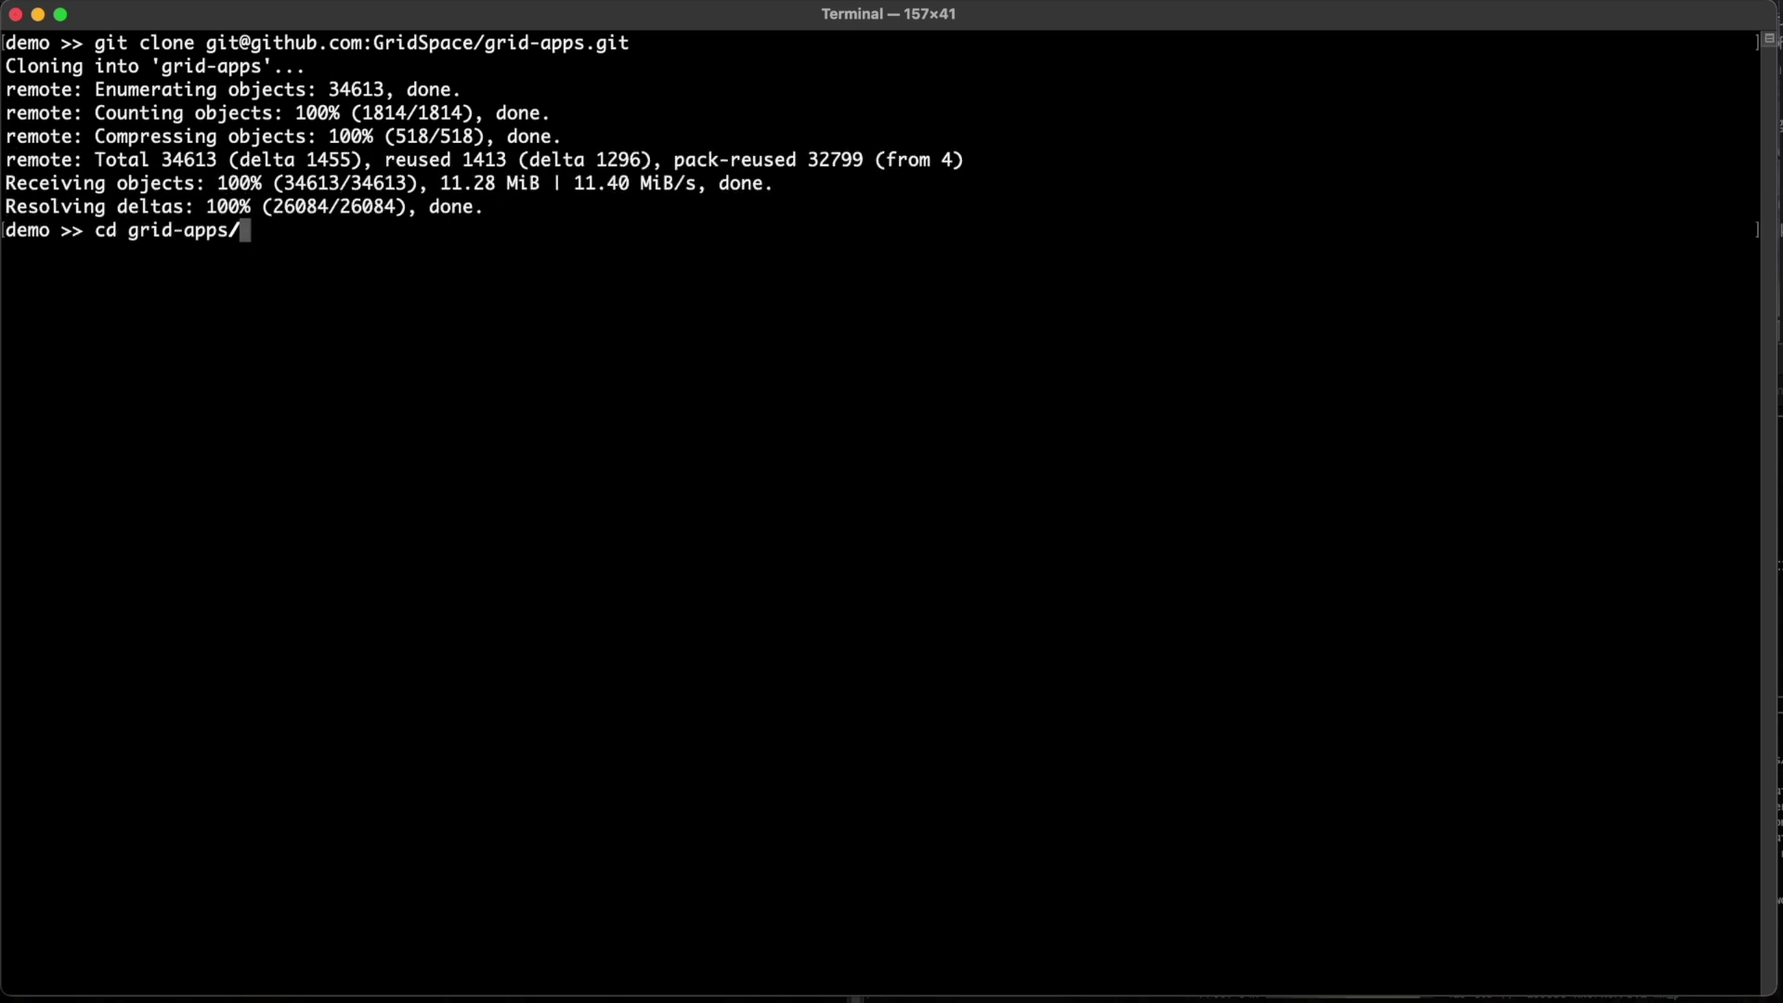
pyautogui.press('Return')
pyautogui.write('git checkout ')
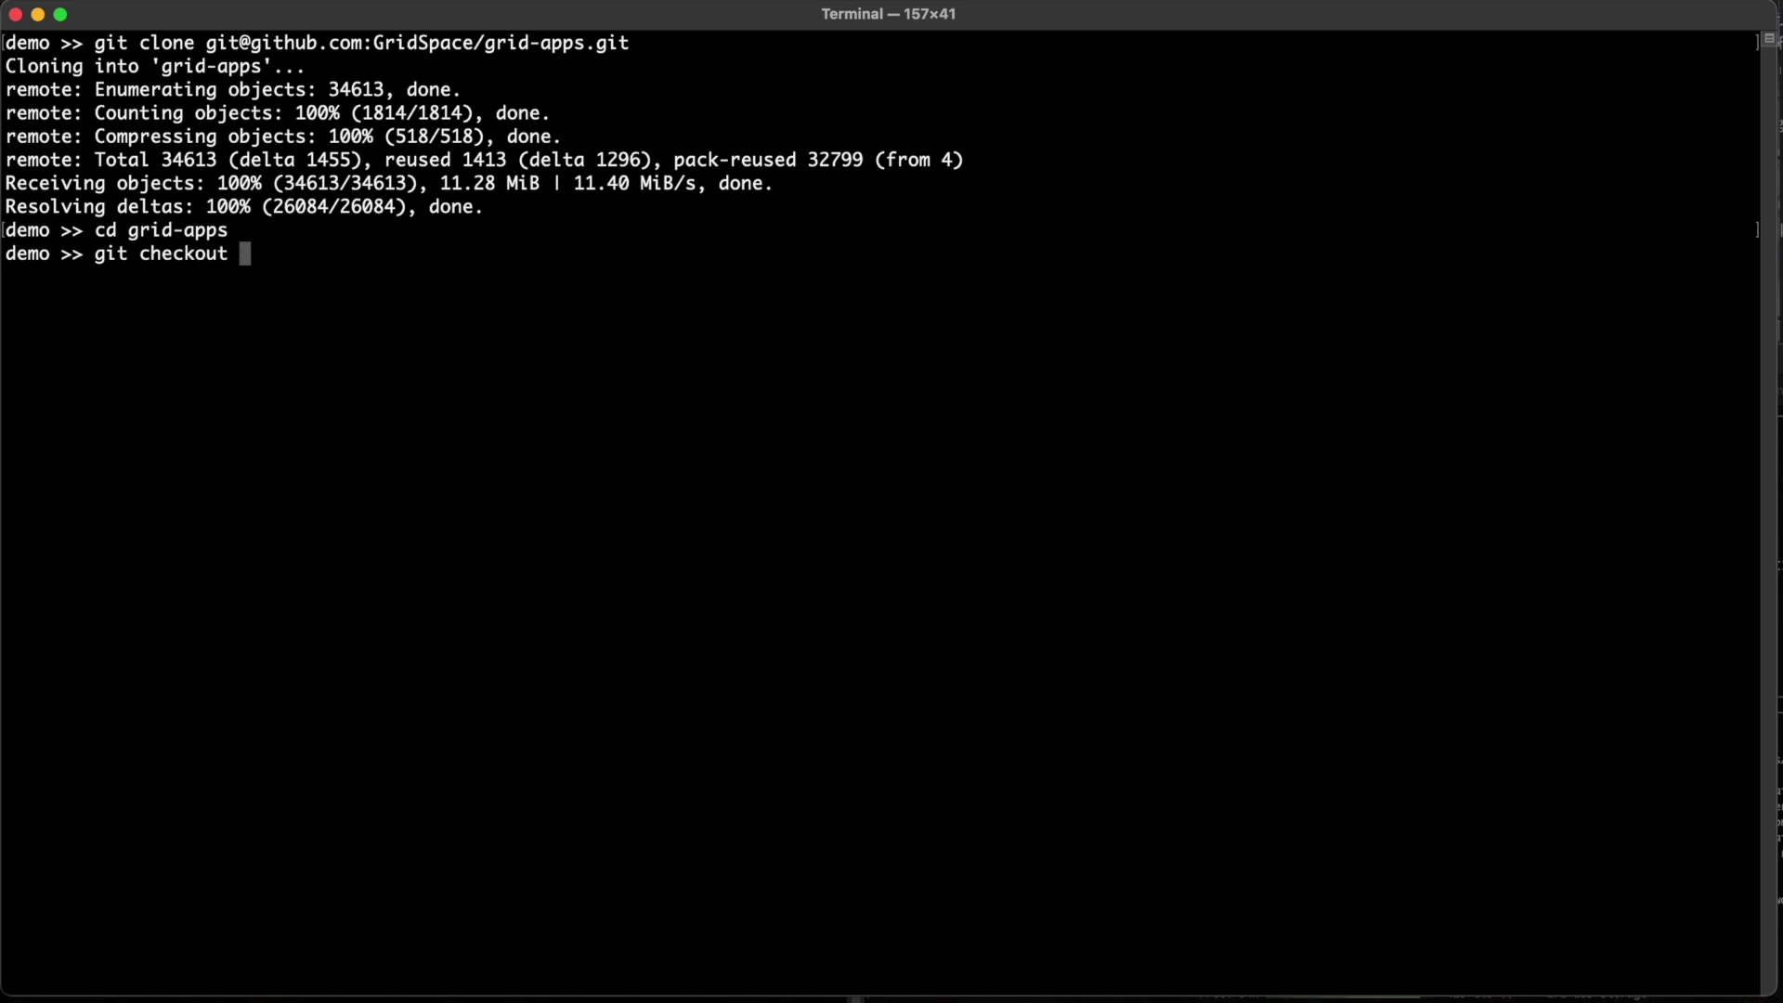
pyautogui.write('rel-4.1')
pyautogui.press('Return')
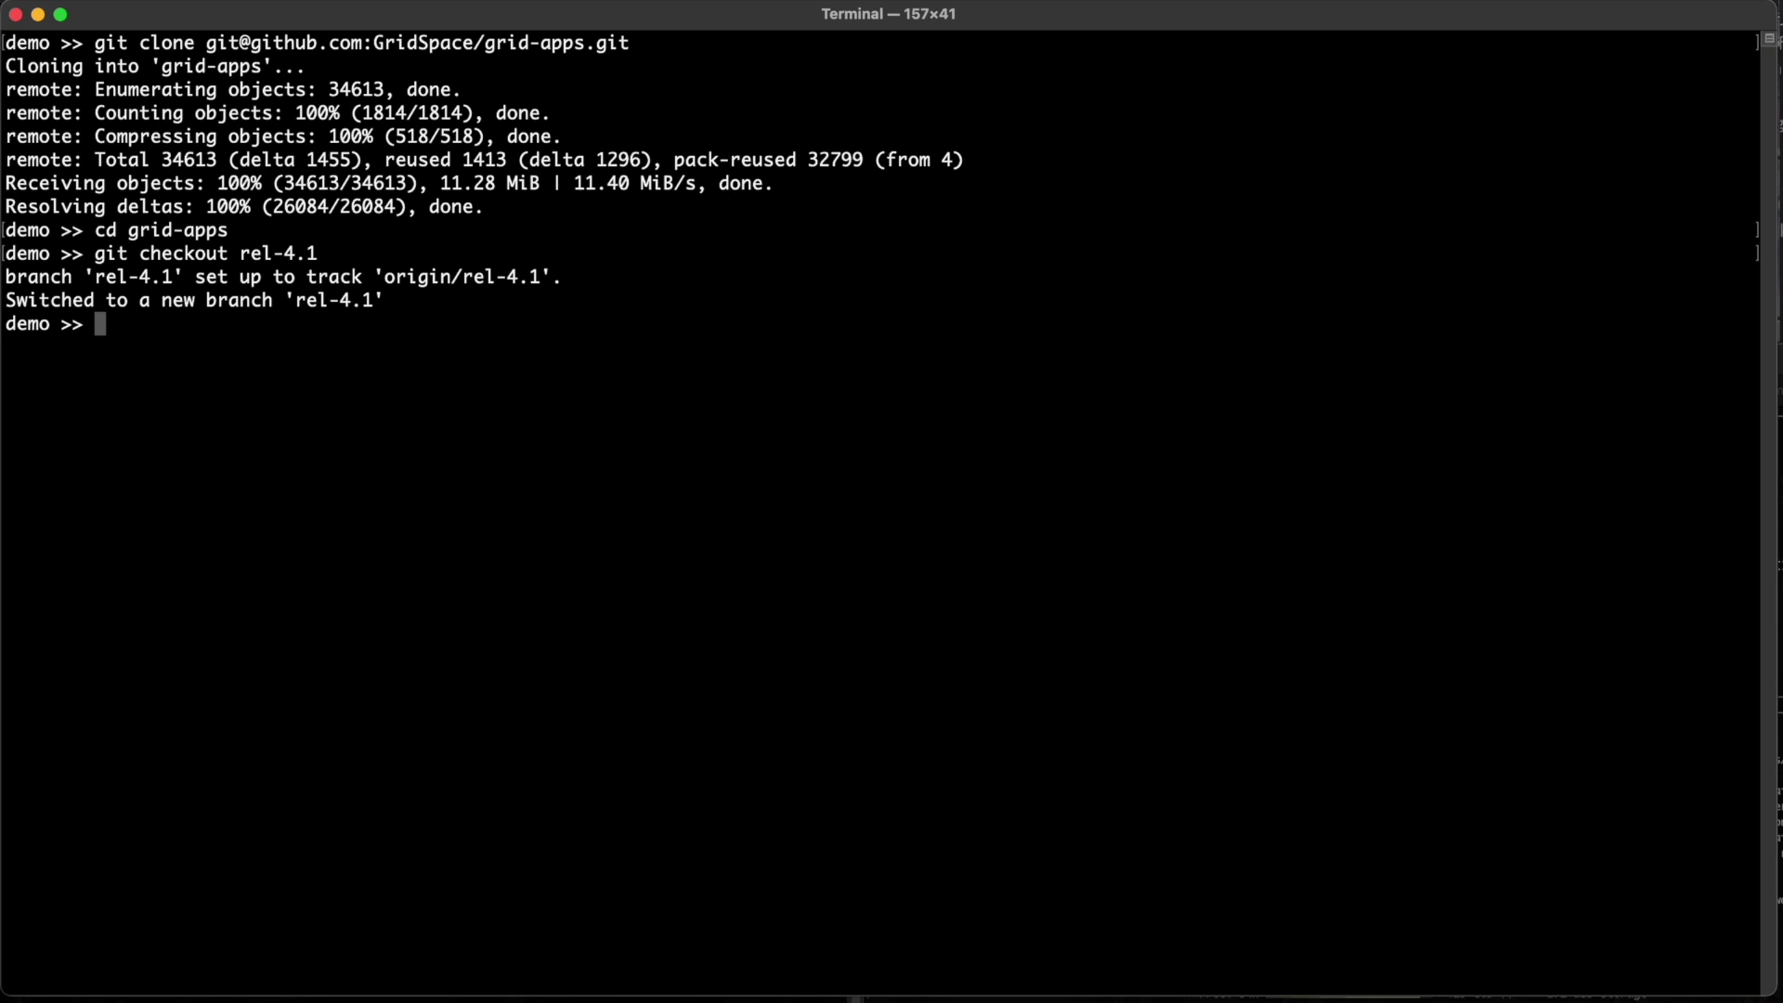
# Run npm run setup, then npm run start to launch the local Kiri:Moto
pyautogui.write('npm run setup')
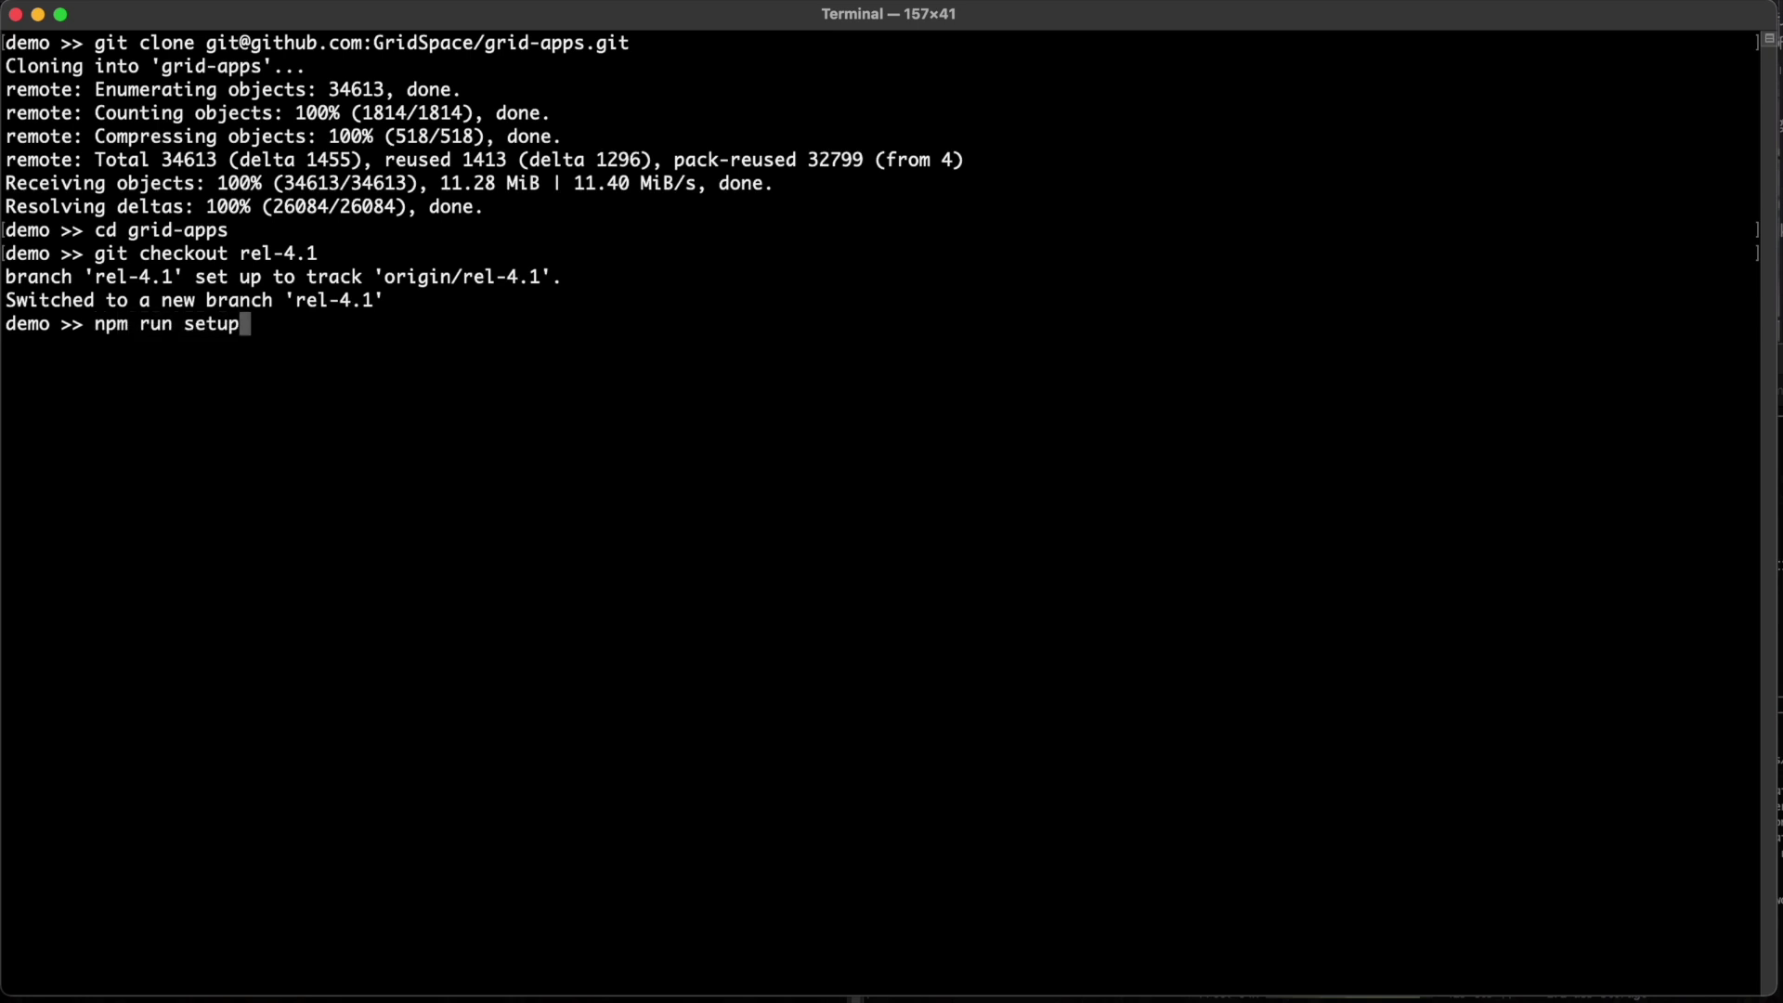
pyautogui.press('Return')
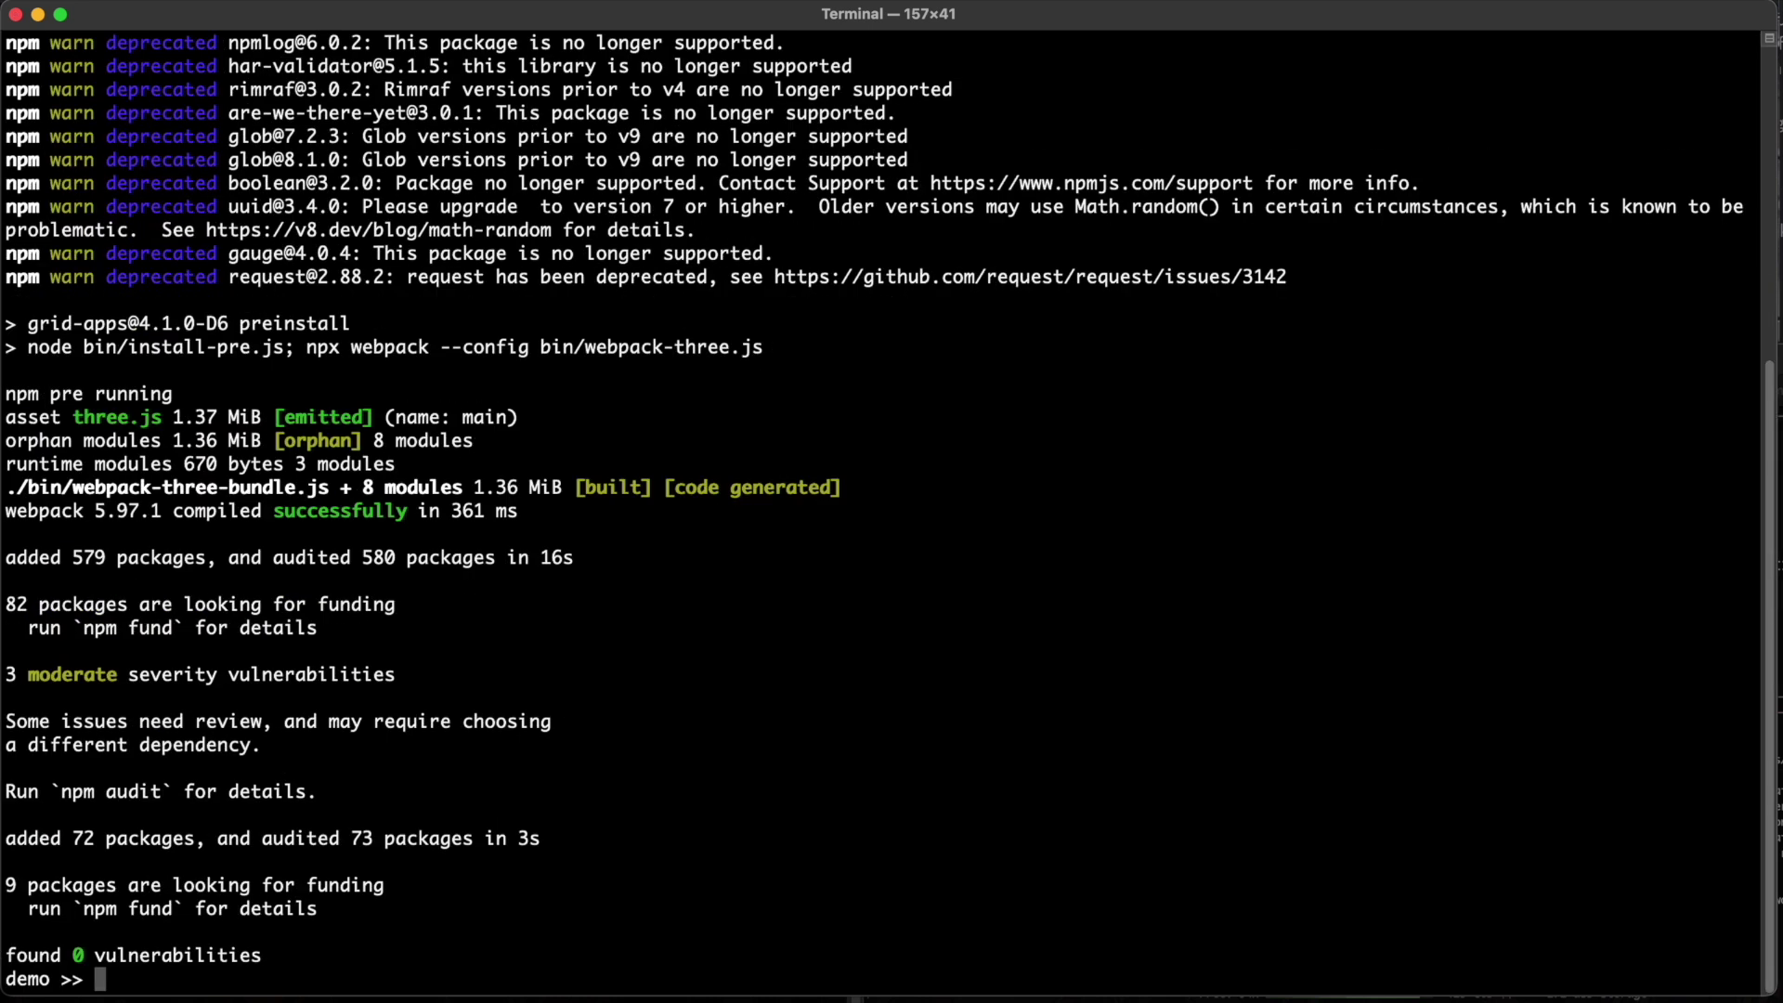
pyautogui.write('npm run start')
pyautogui.press('Return')
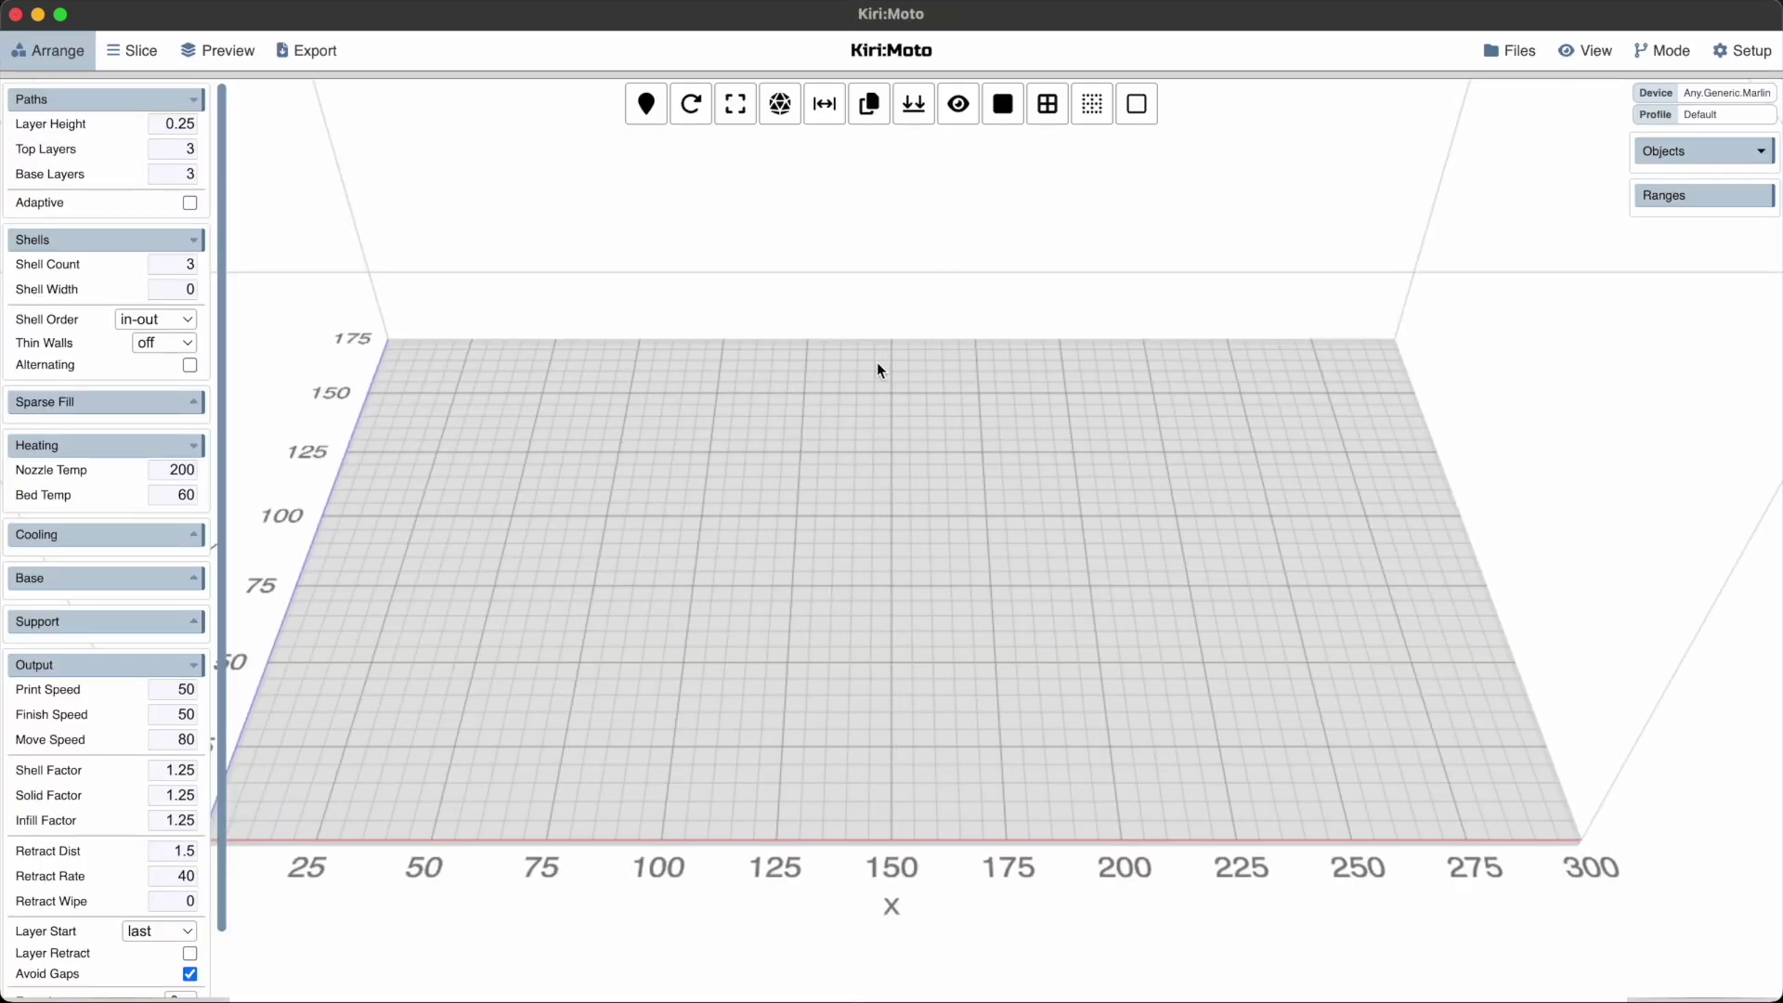
# Pick the Bambu.P1S machine, customize it into My Bambu P1S, and open its bambu manager
pyautogui.scroll(5, 879, 369)
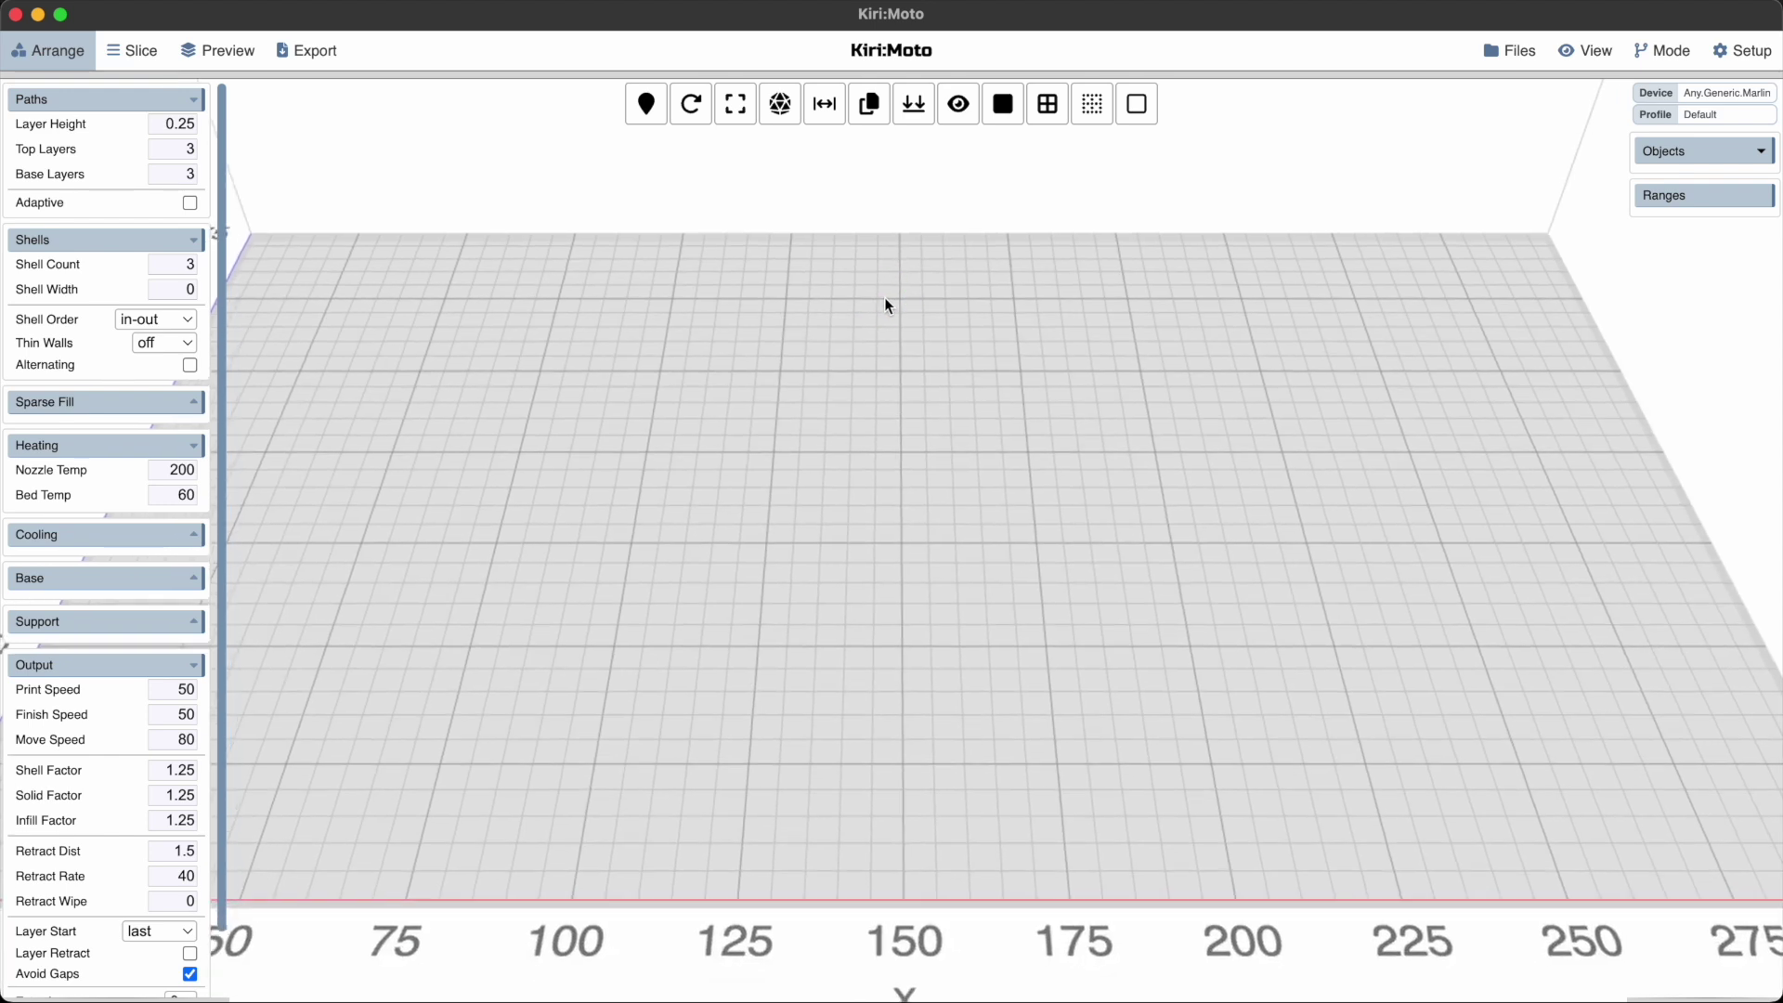
pyautogui.scroll(-3, 886, 303)
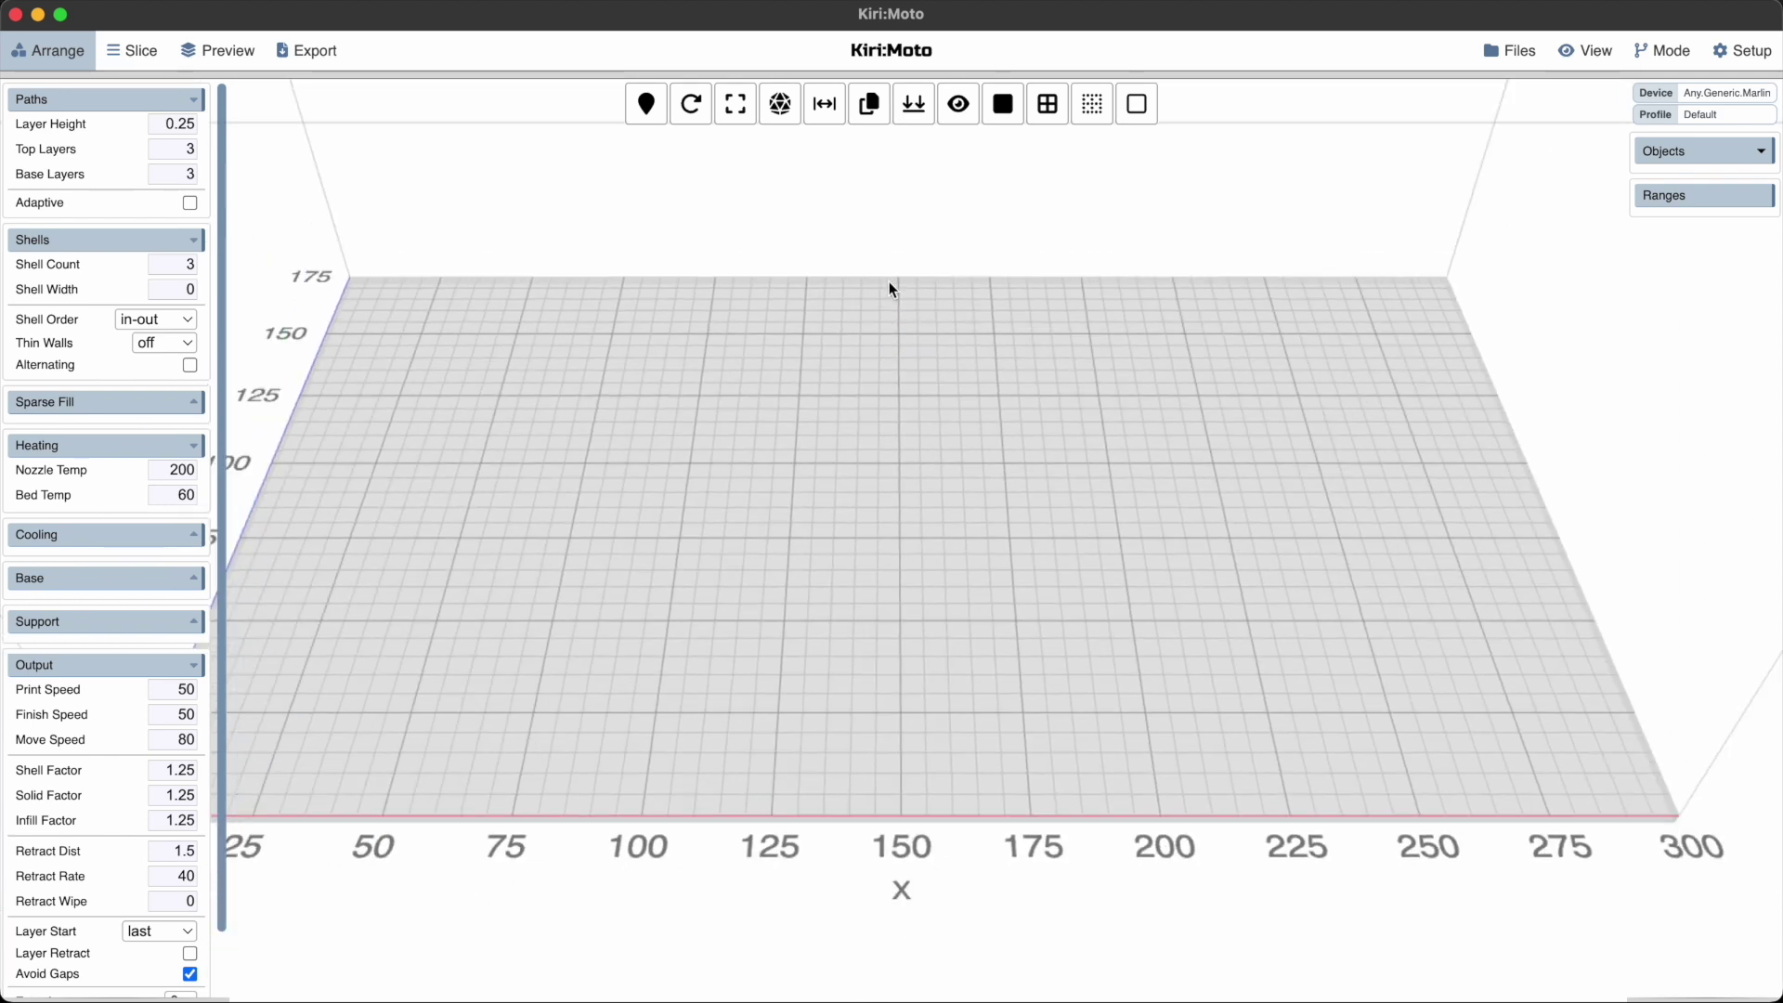
pyautogui.moveTo(1730, 50)
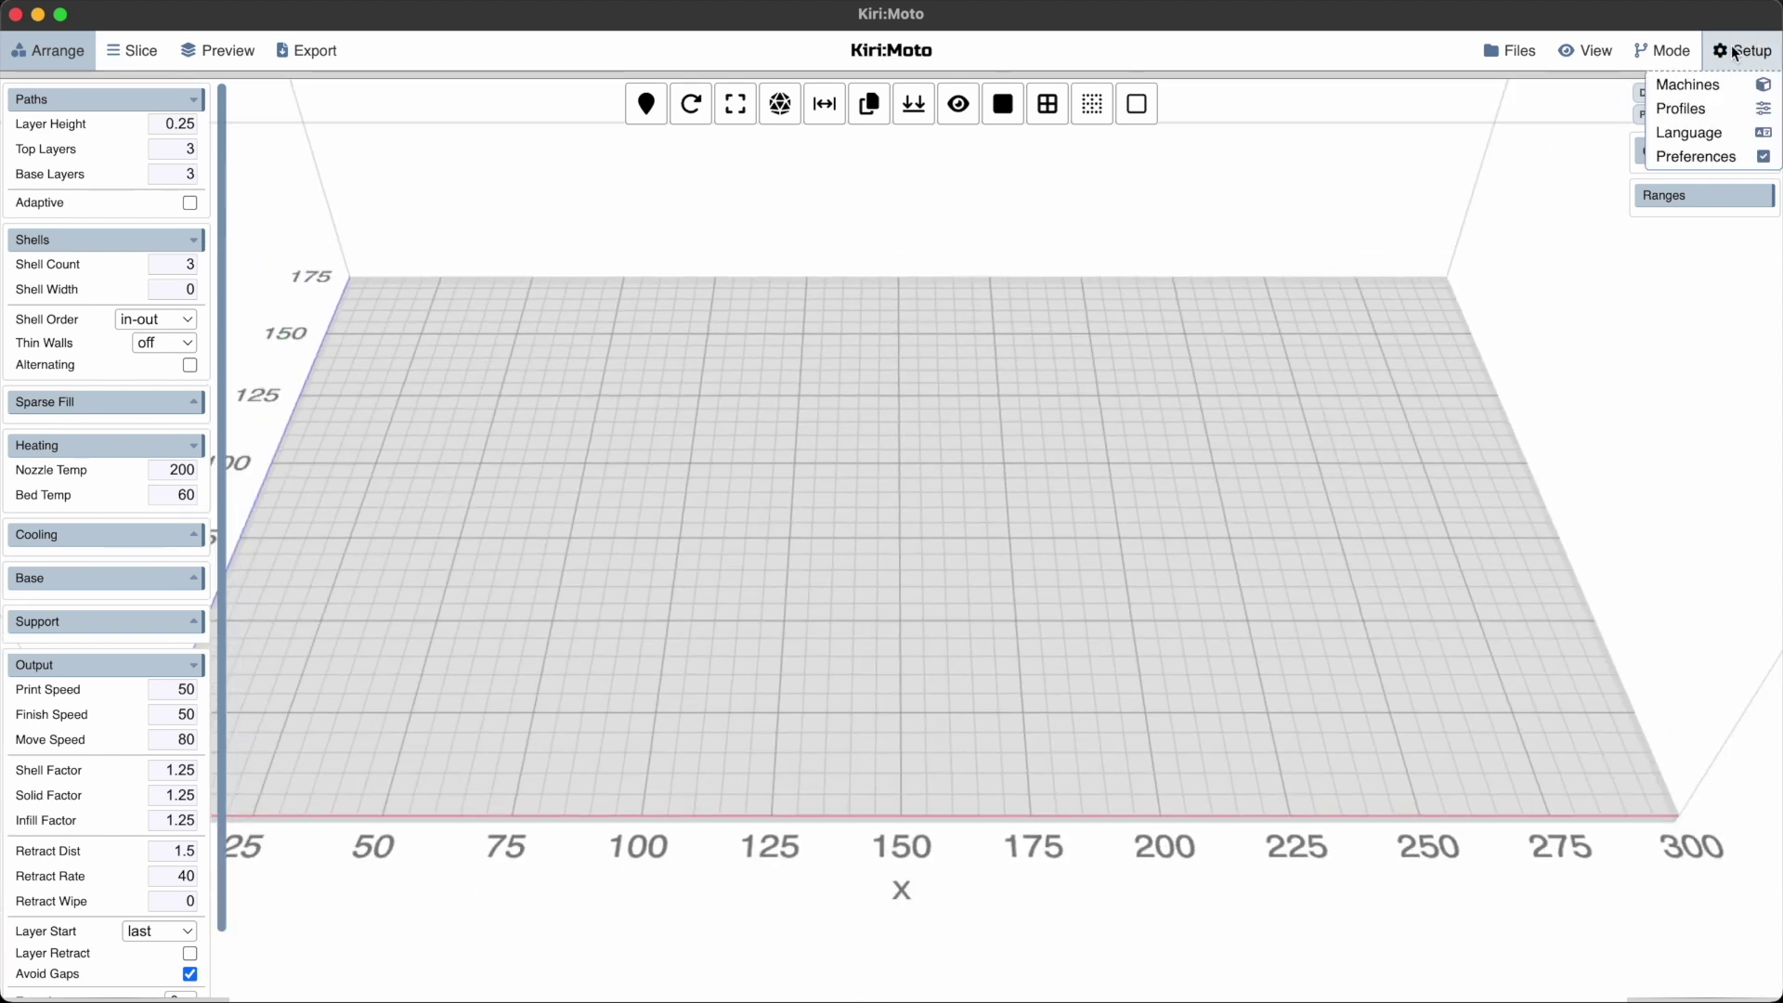
pyautogui.click(1692, 191)
pyautogui.click(794, 203)
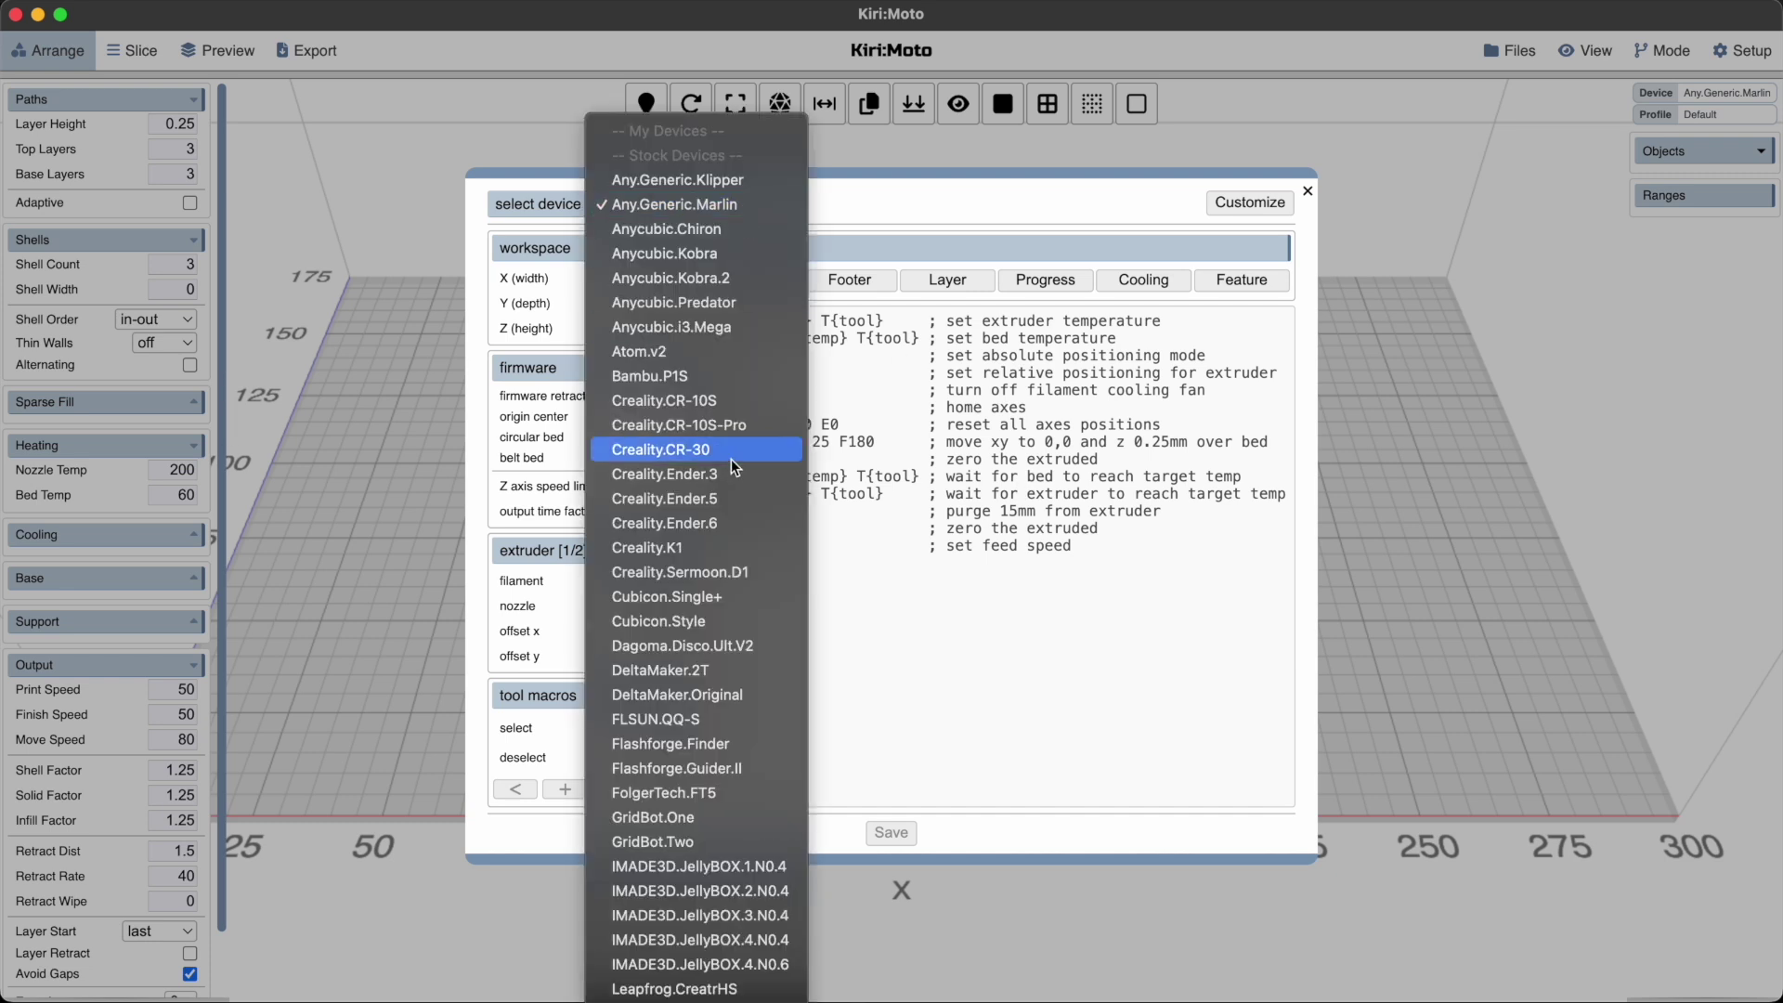
pyautogui.click(743, 375)
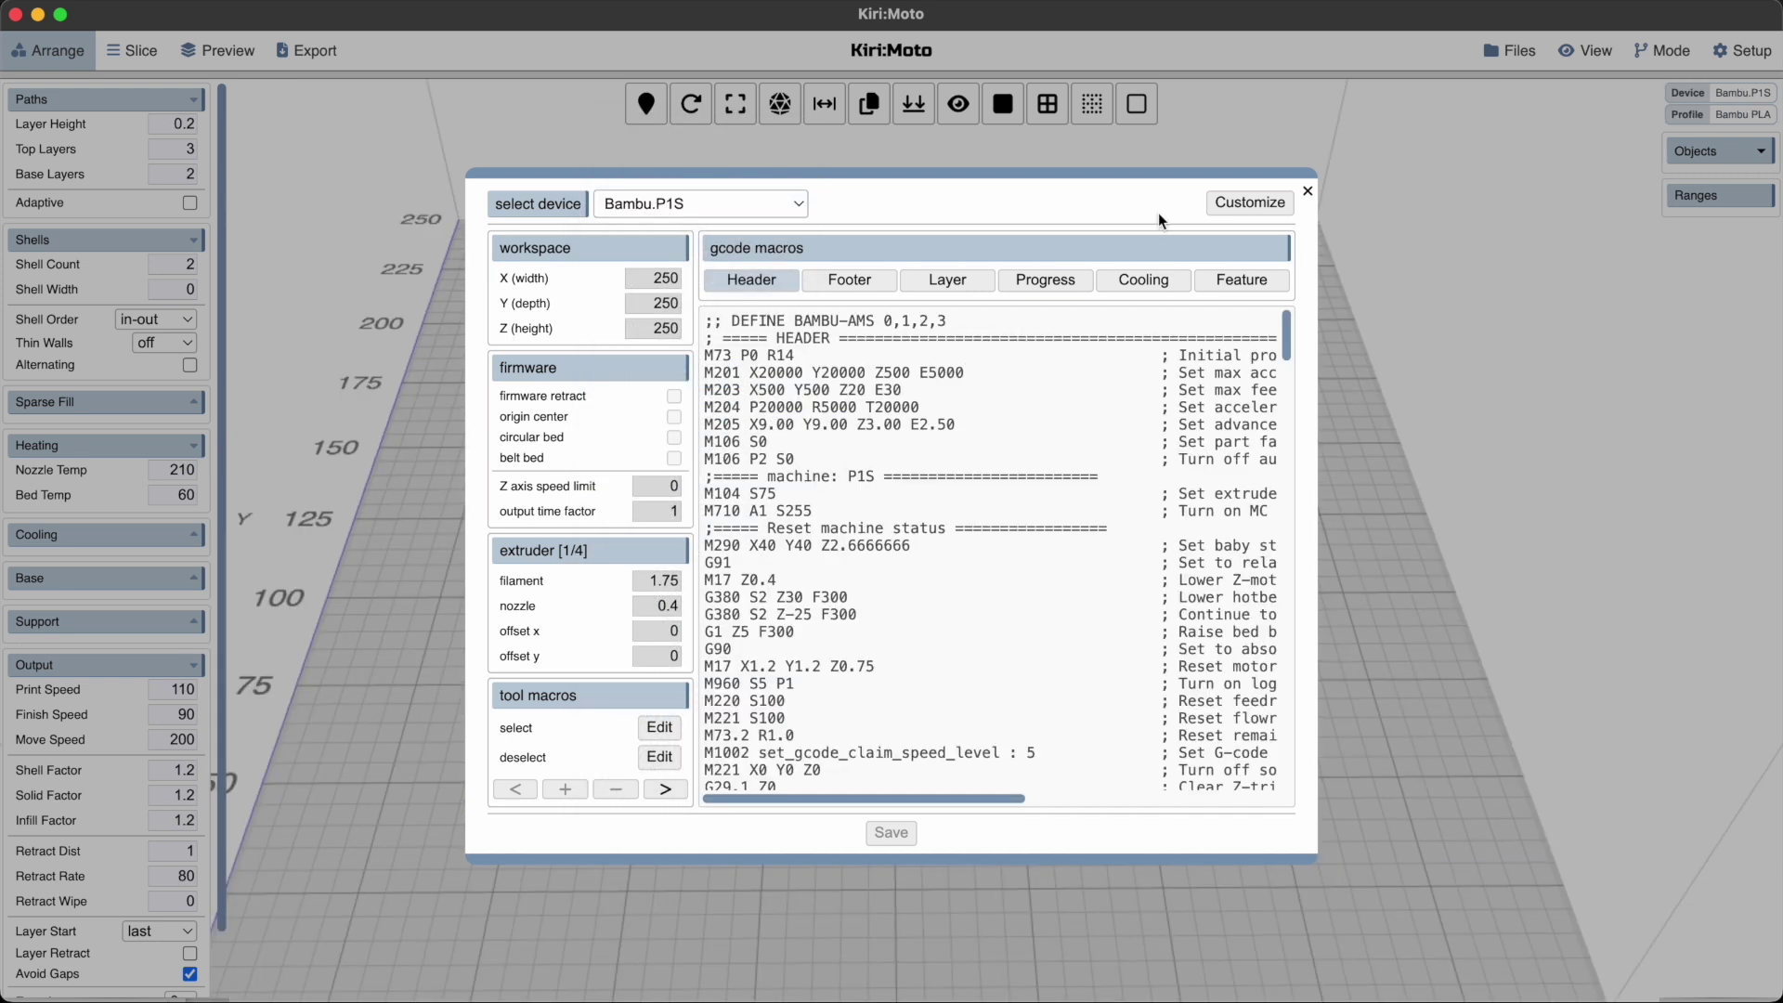
pyautogui.click(1249, 203)
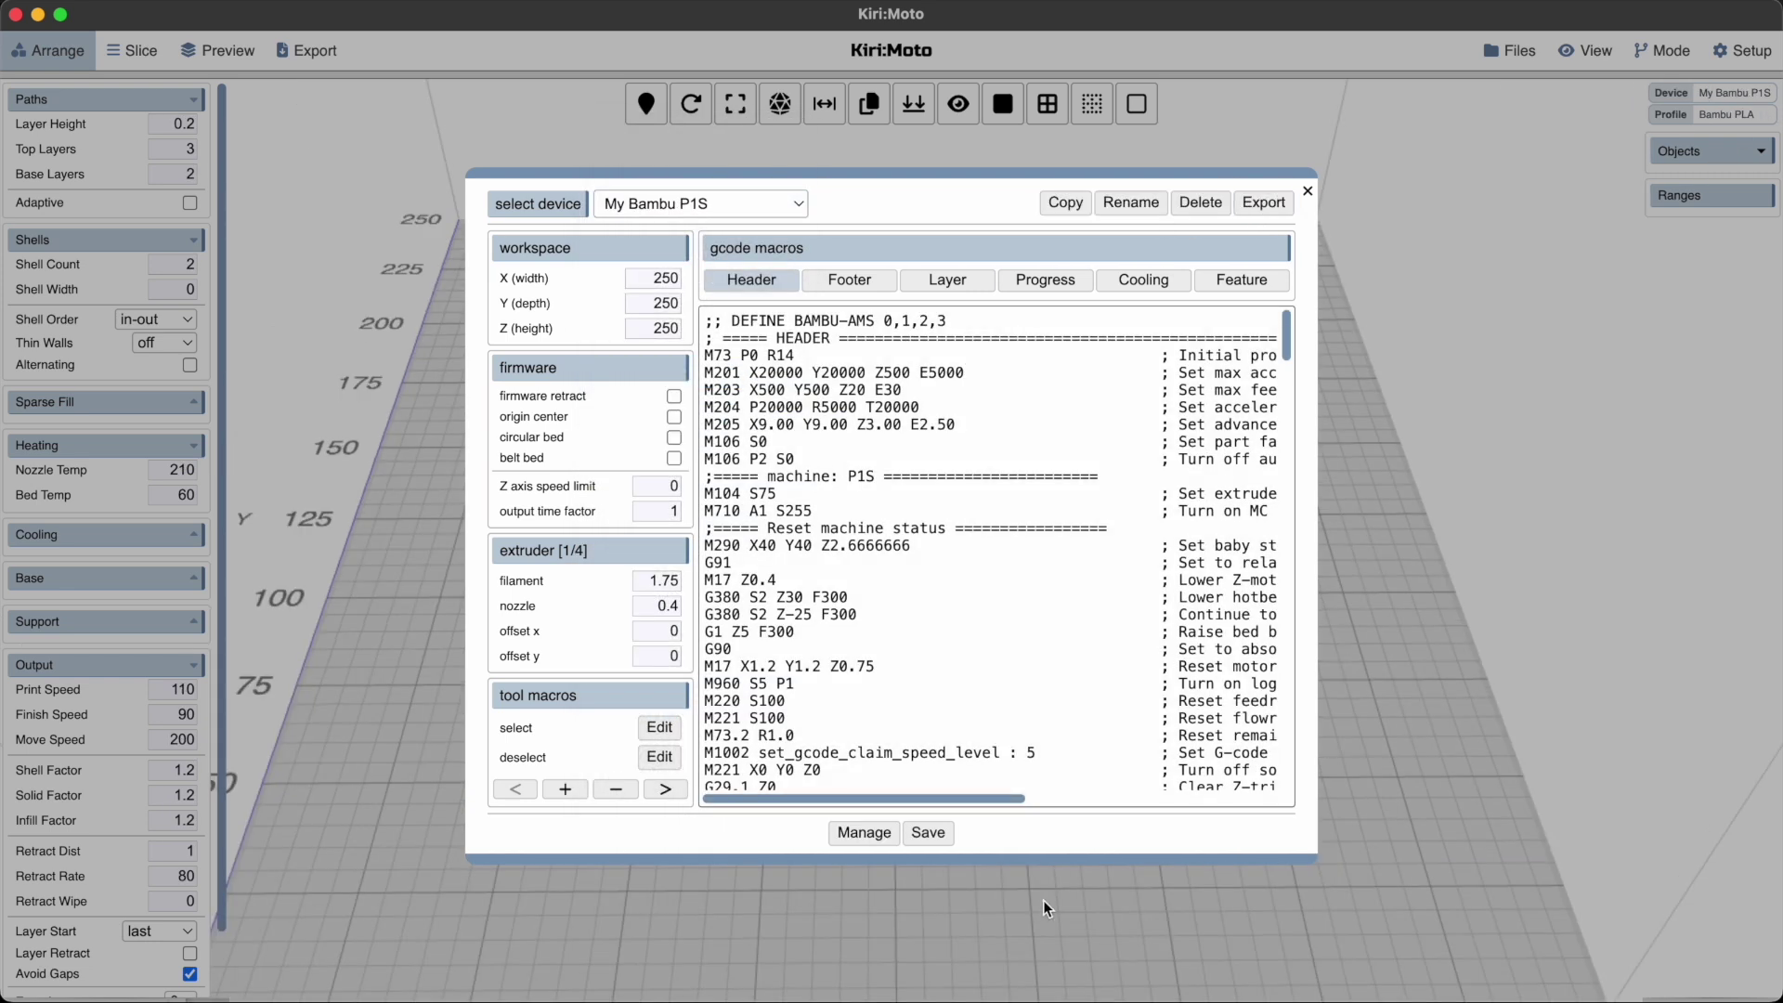
pyautogui.click(863, 833)
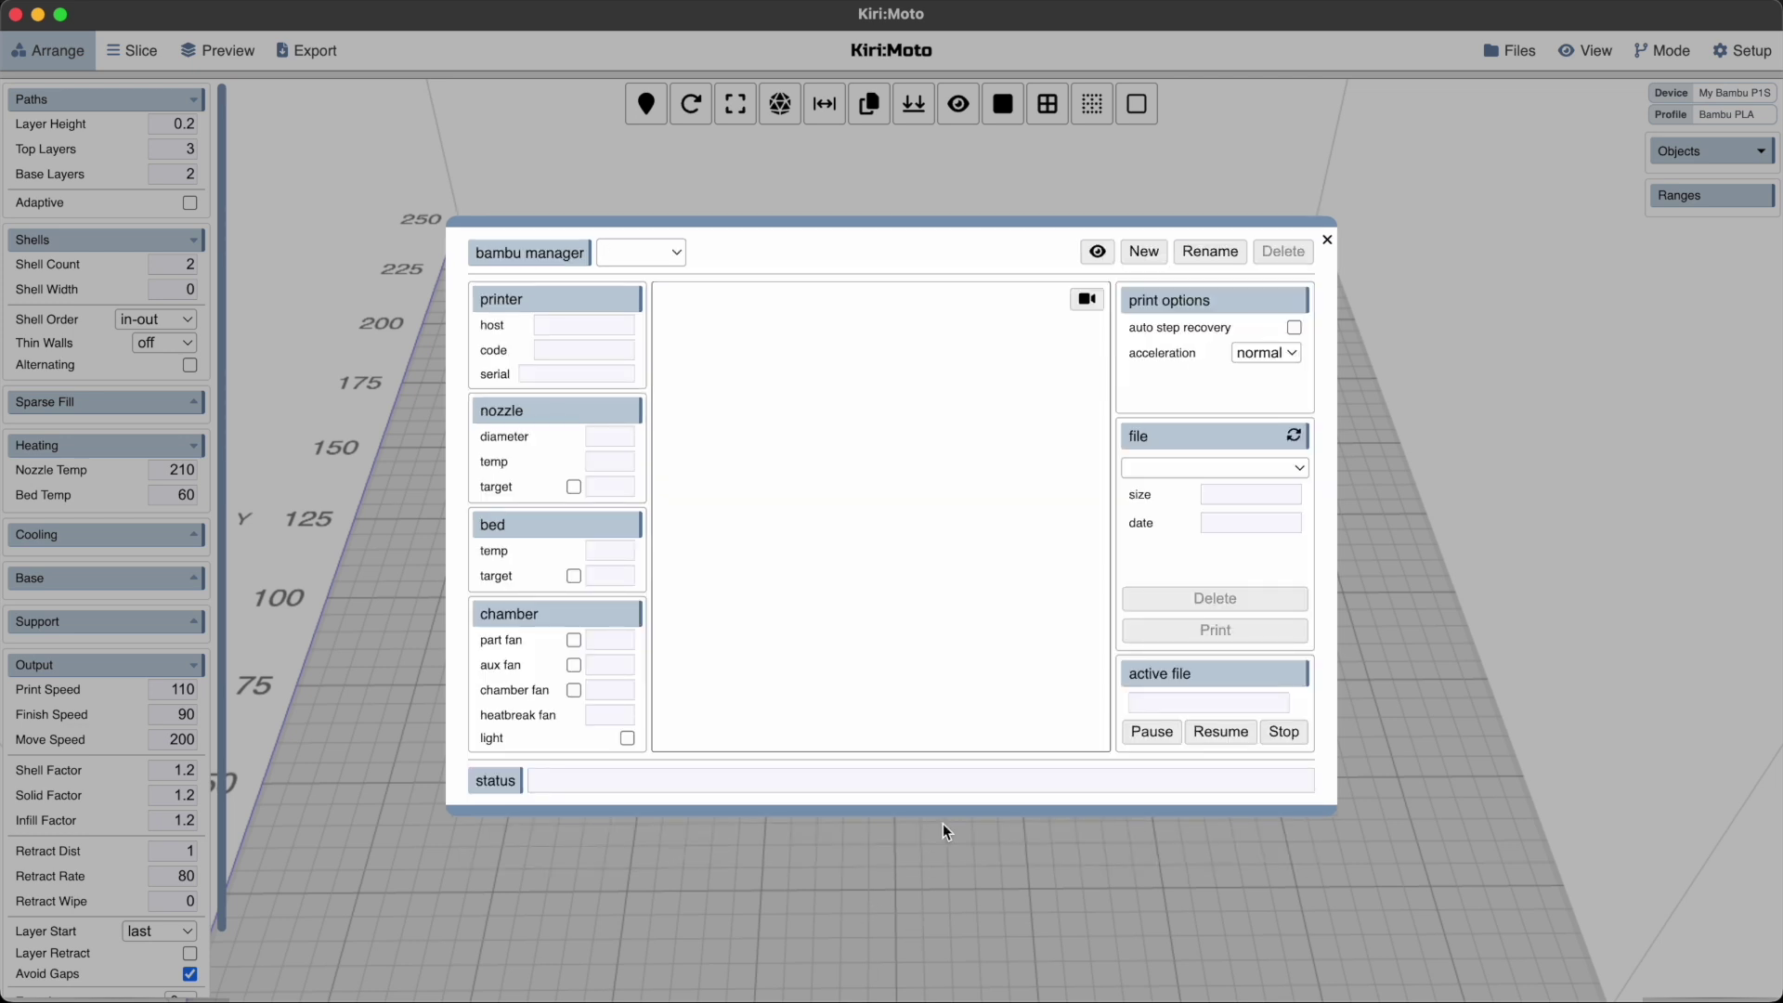
# Unmask the private printer details and load the saved Scrappy printer
pyautogui.click(1097, 251)
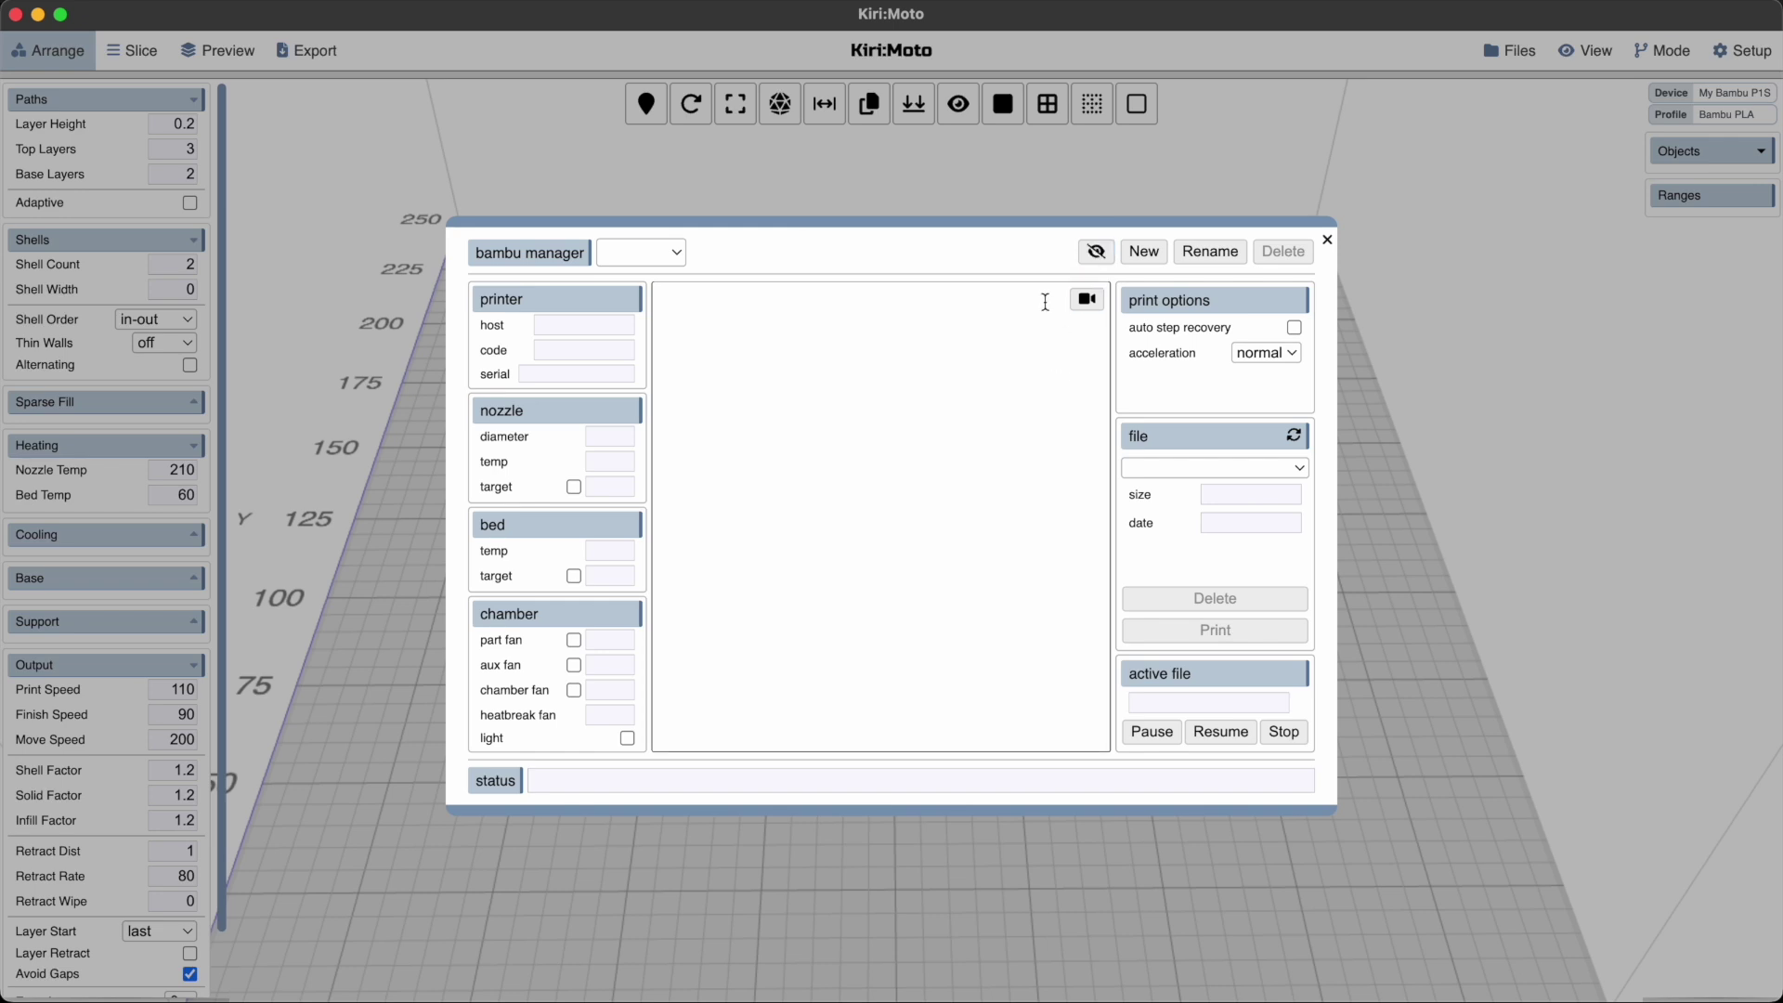
pyautogui.click(639, 251)
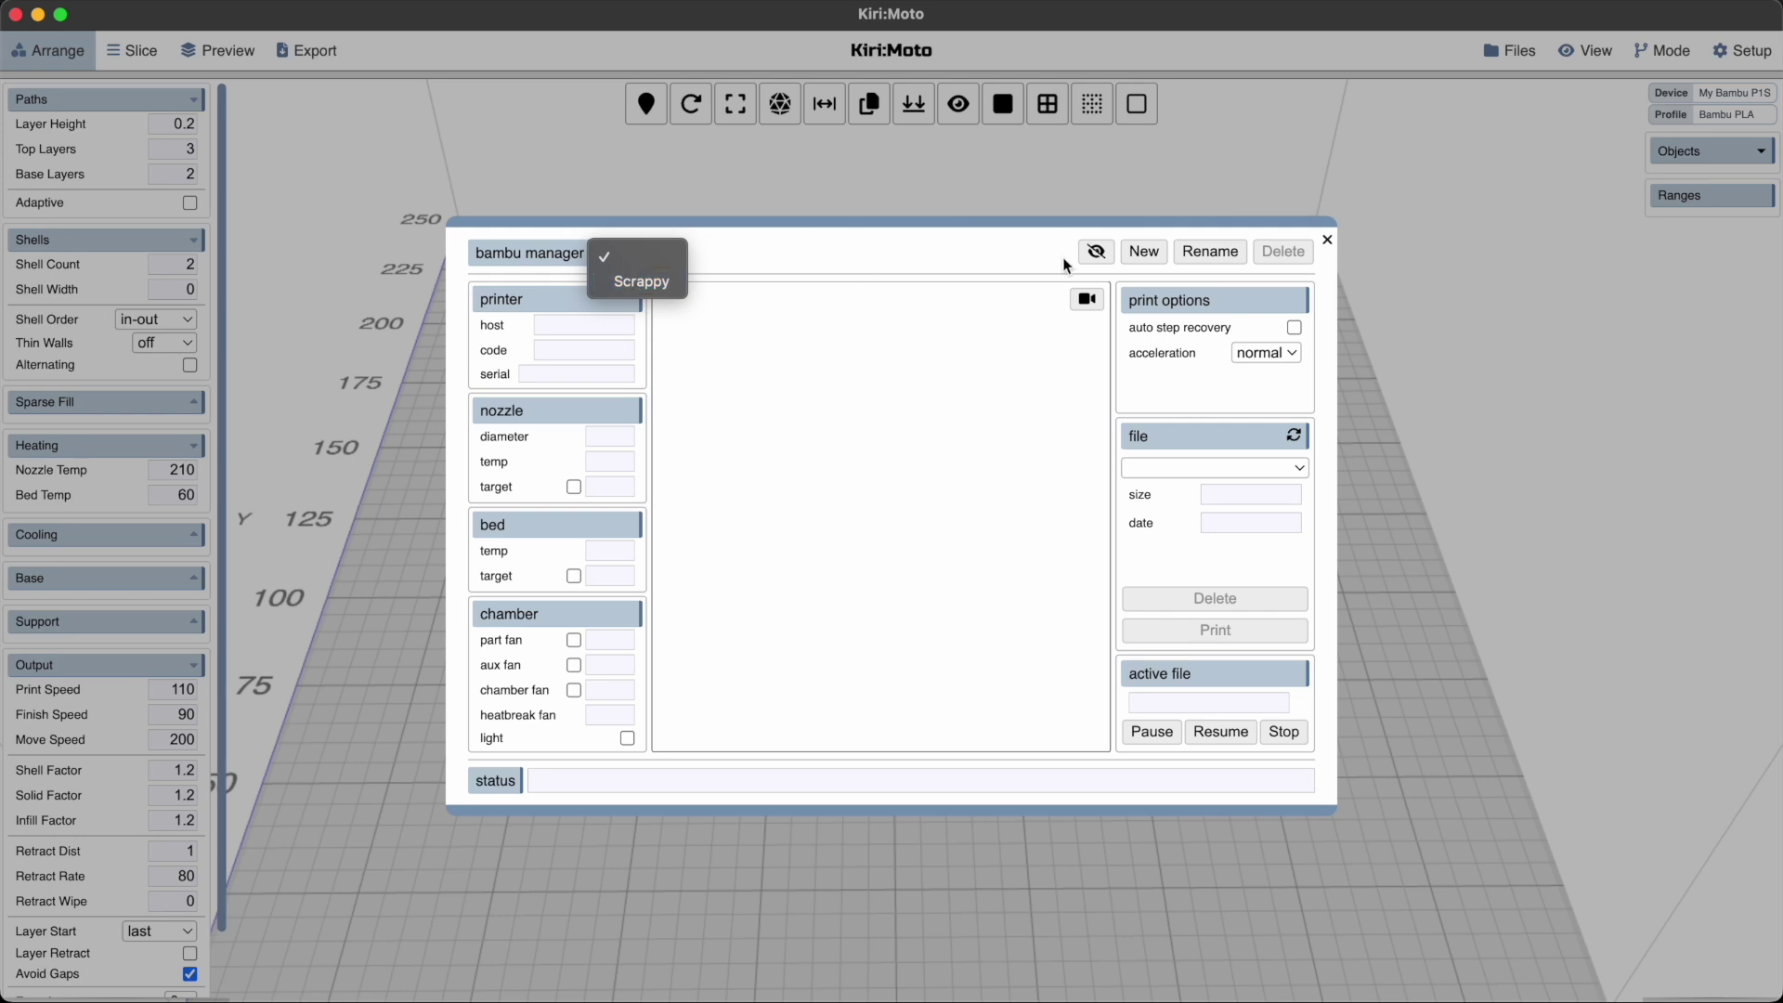
pyautogui.click(661, 281)
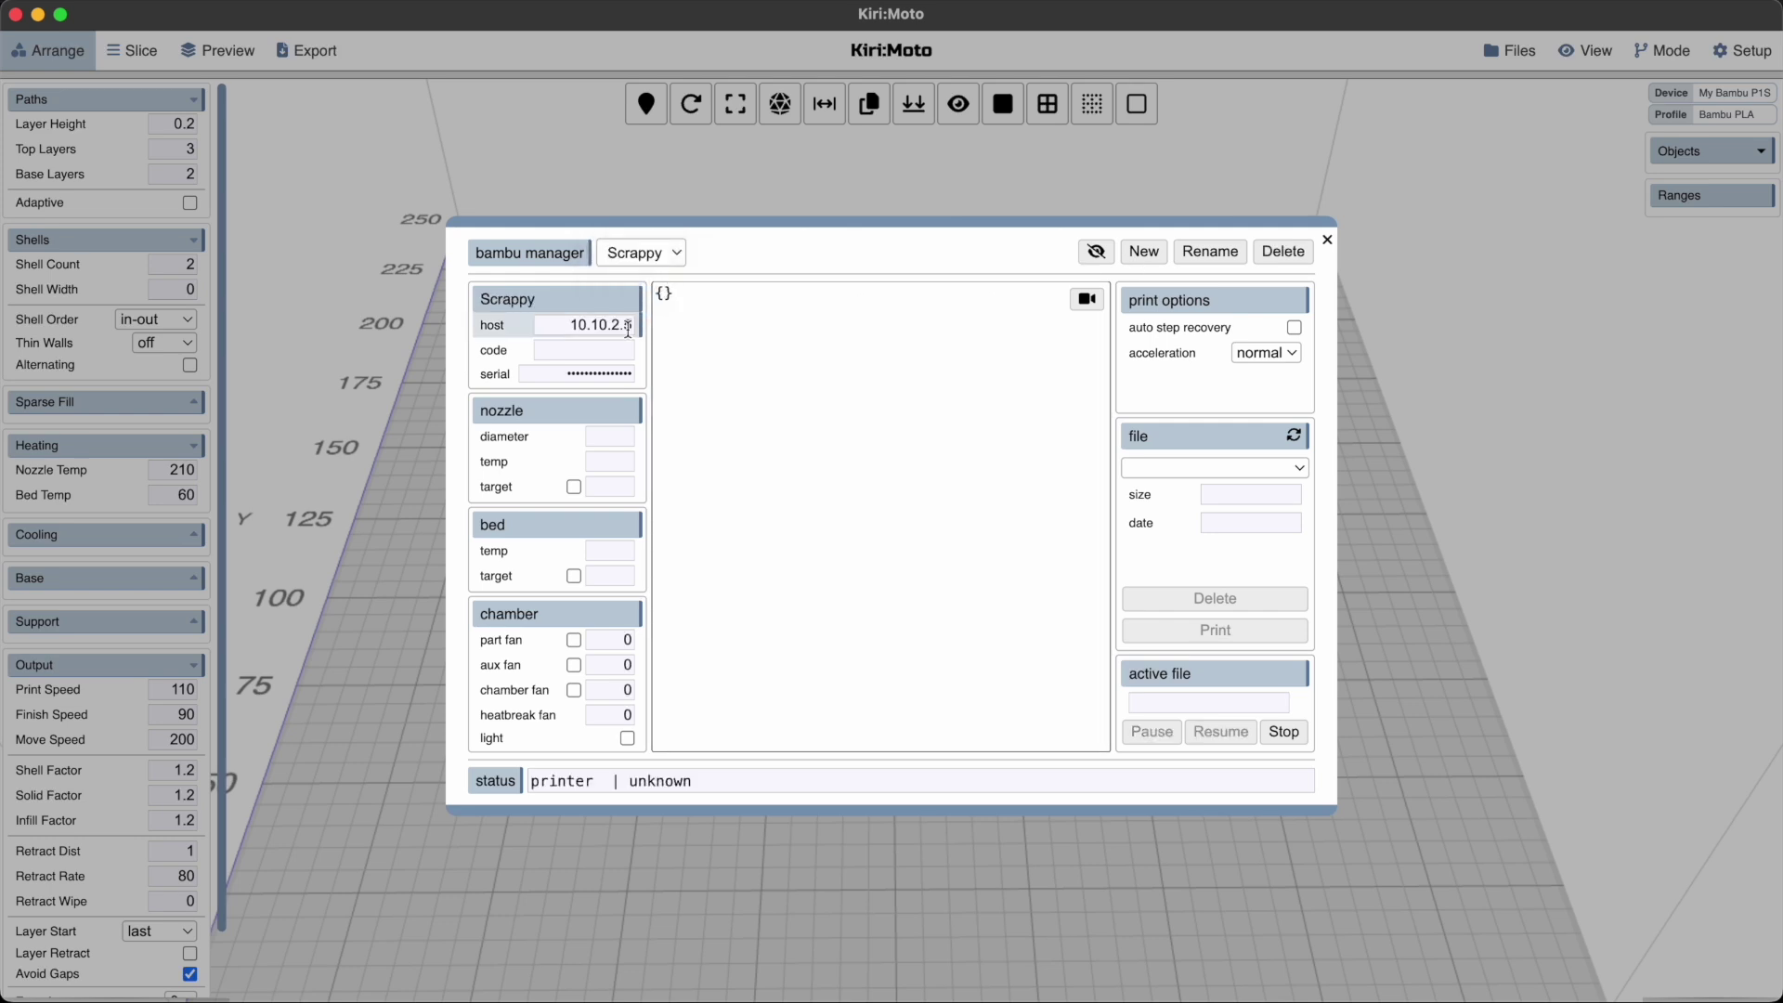
# Paste the printer's access code into the code field and connect to Scrappy
pyautogui.click(594, 351)
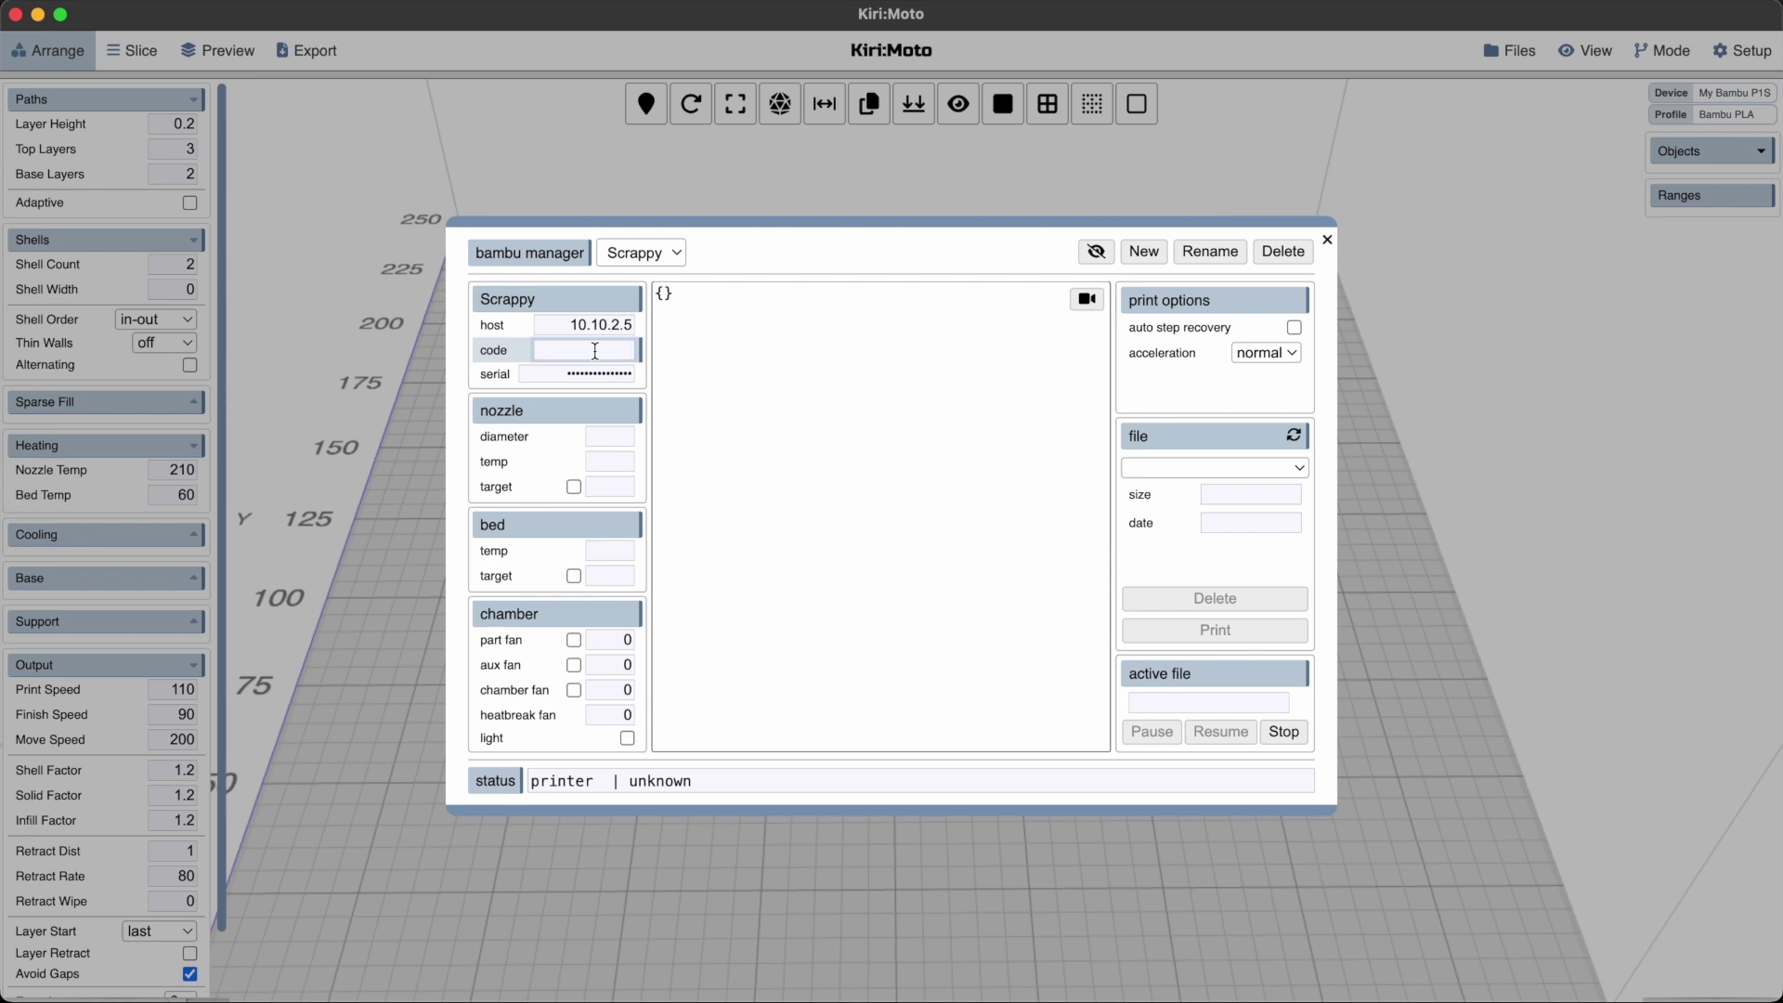
pyautogui.press('super+Tab')
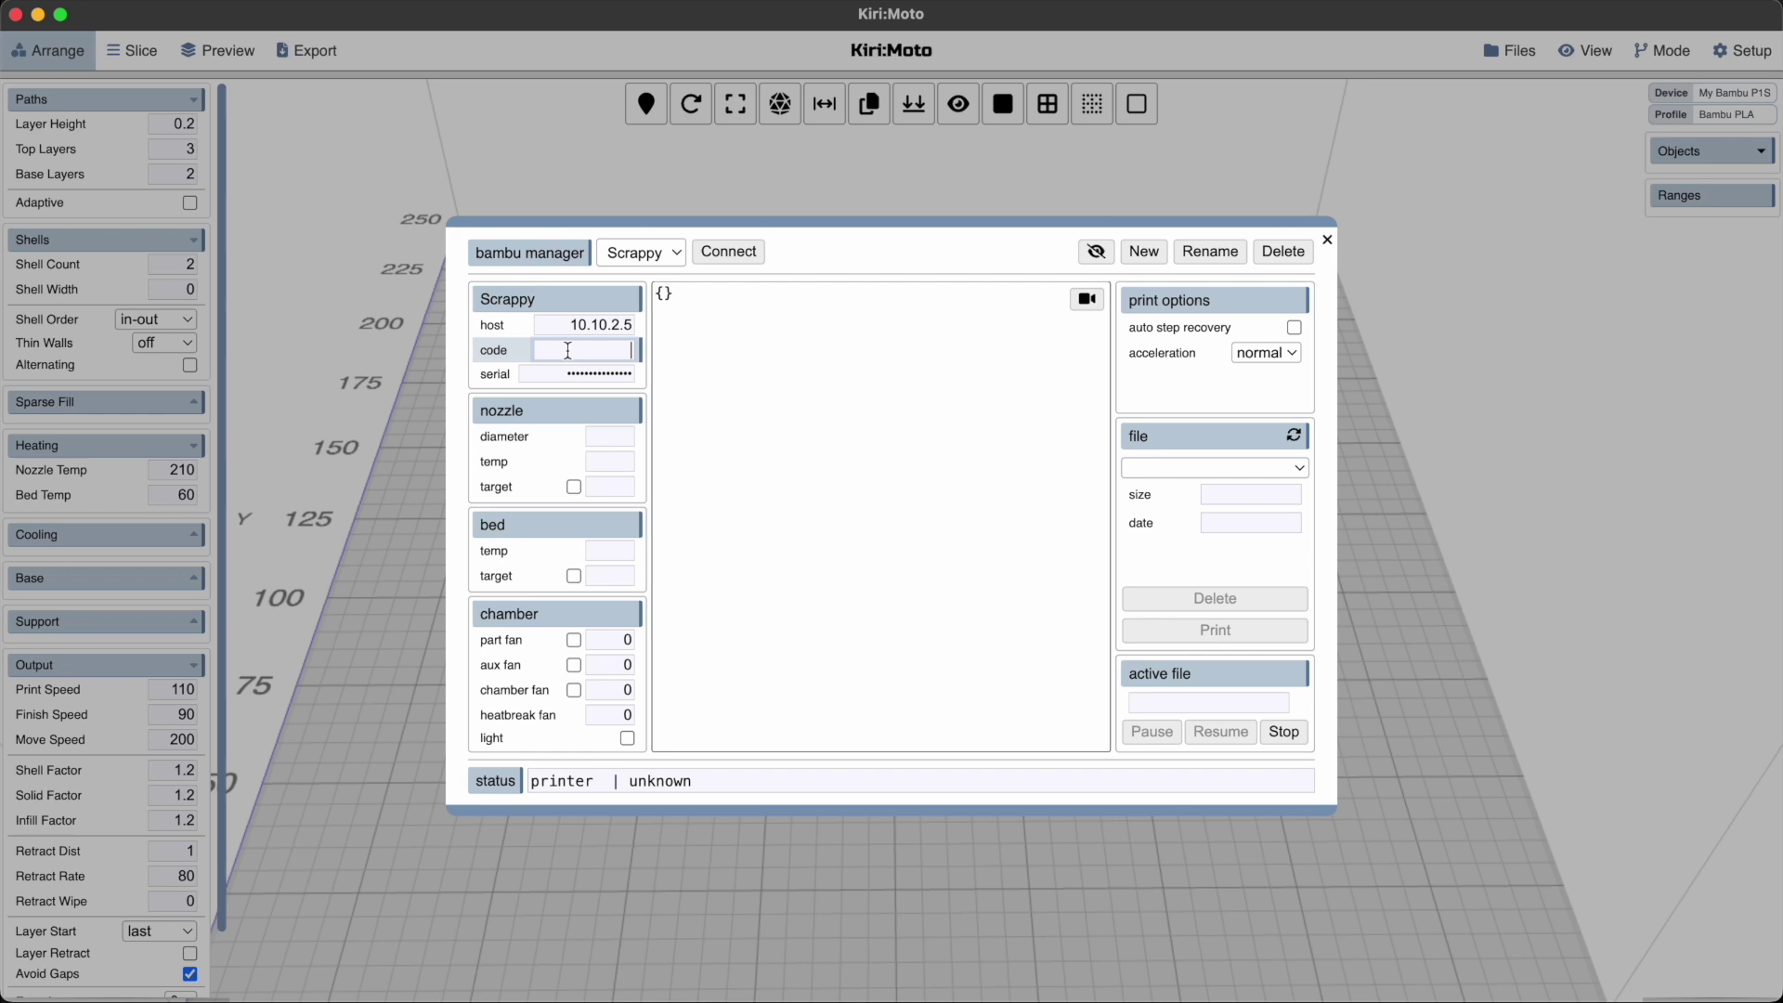
pyautogui.press('super+v')
pyautogui.click(685, 462)
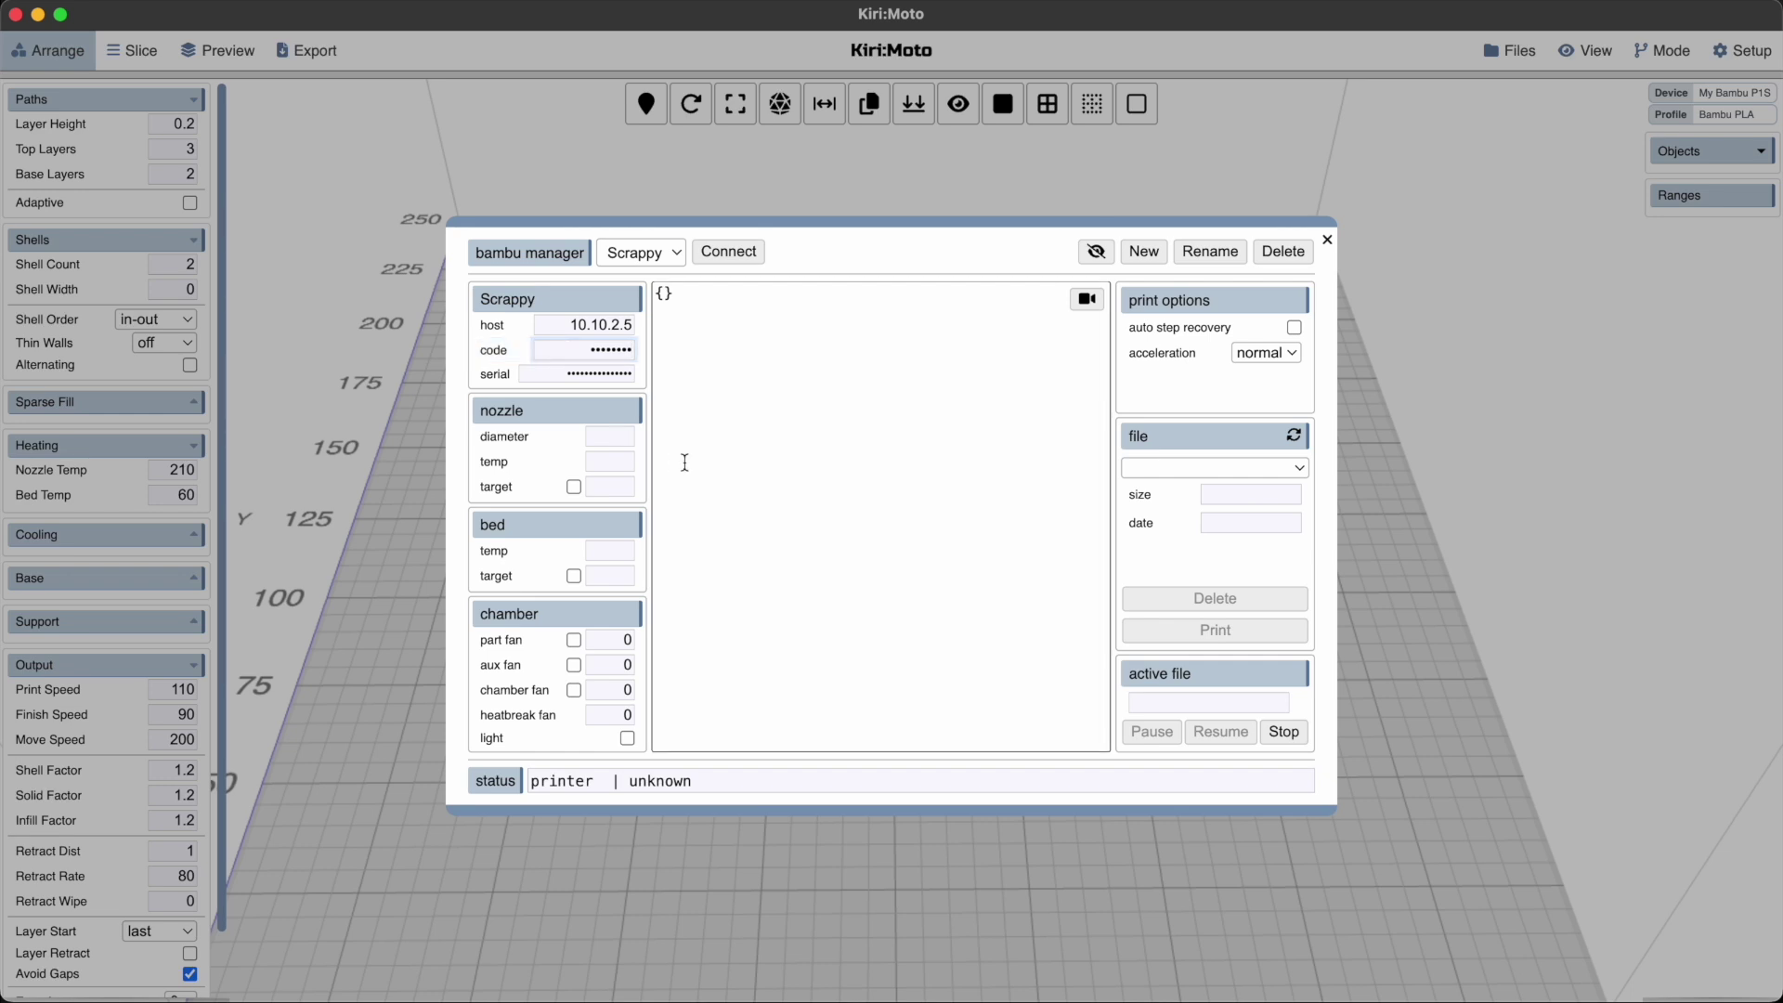
pyautogui.click(729, 252)
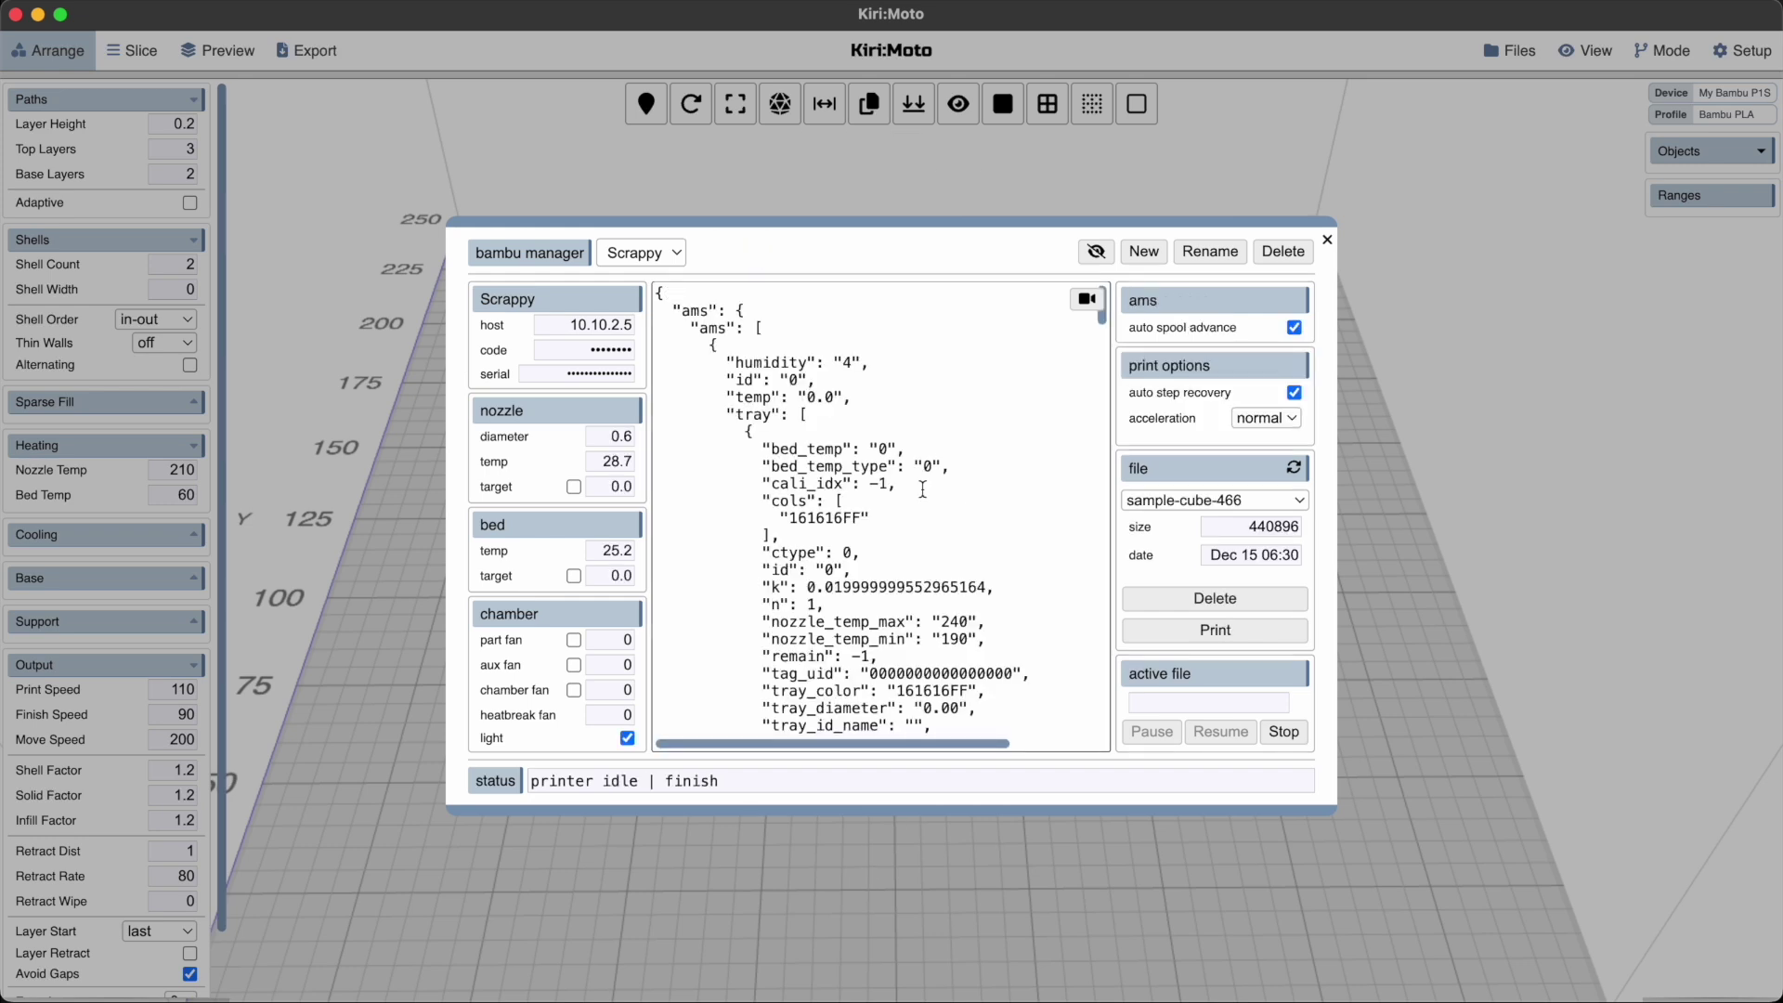
# Scroll the JSON status log, then switch the pane to the printer camera
pyautogui.scroll(-15, 870, 602)
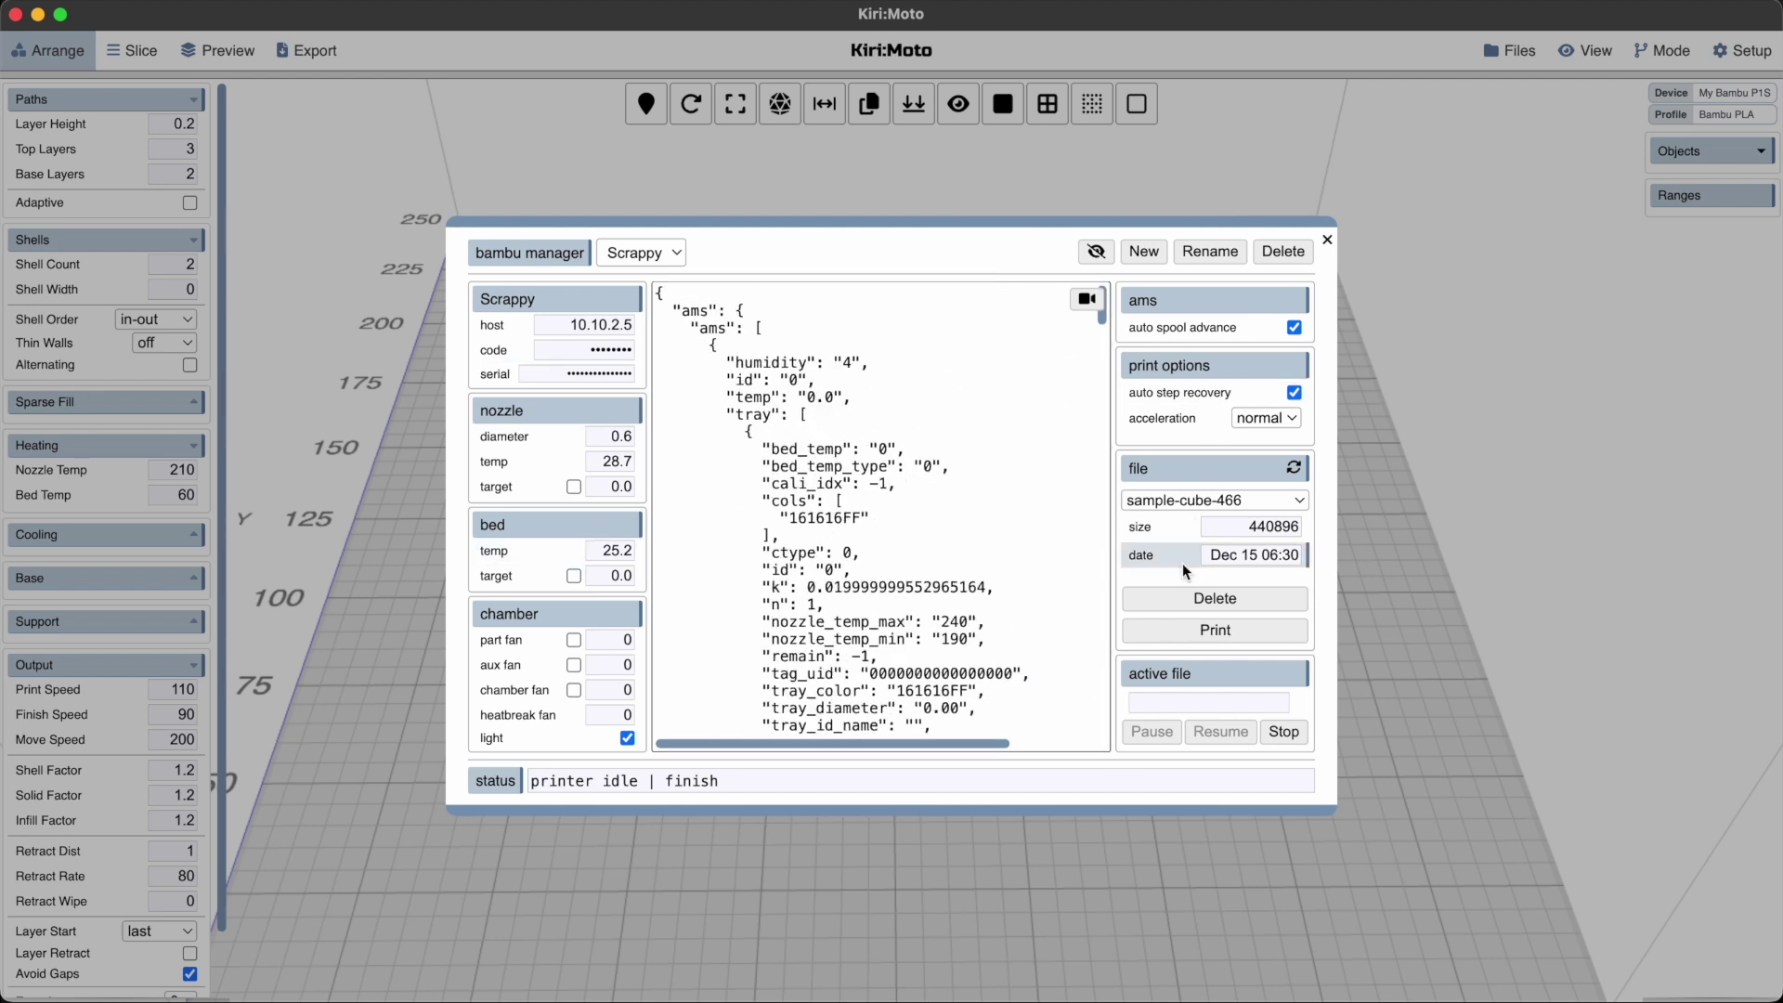
pyautogui.click(1087, 306)
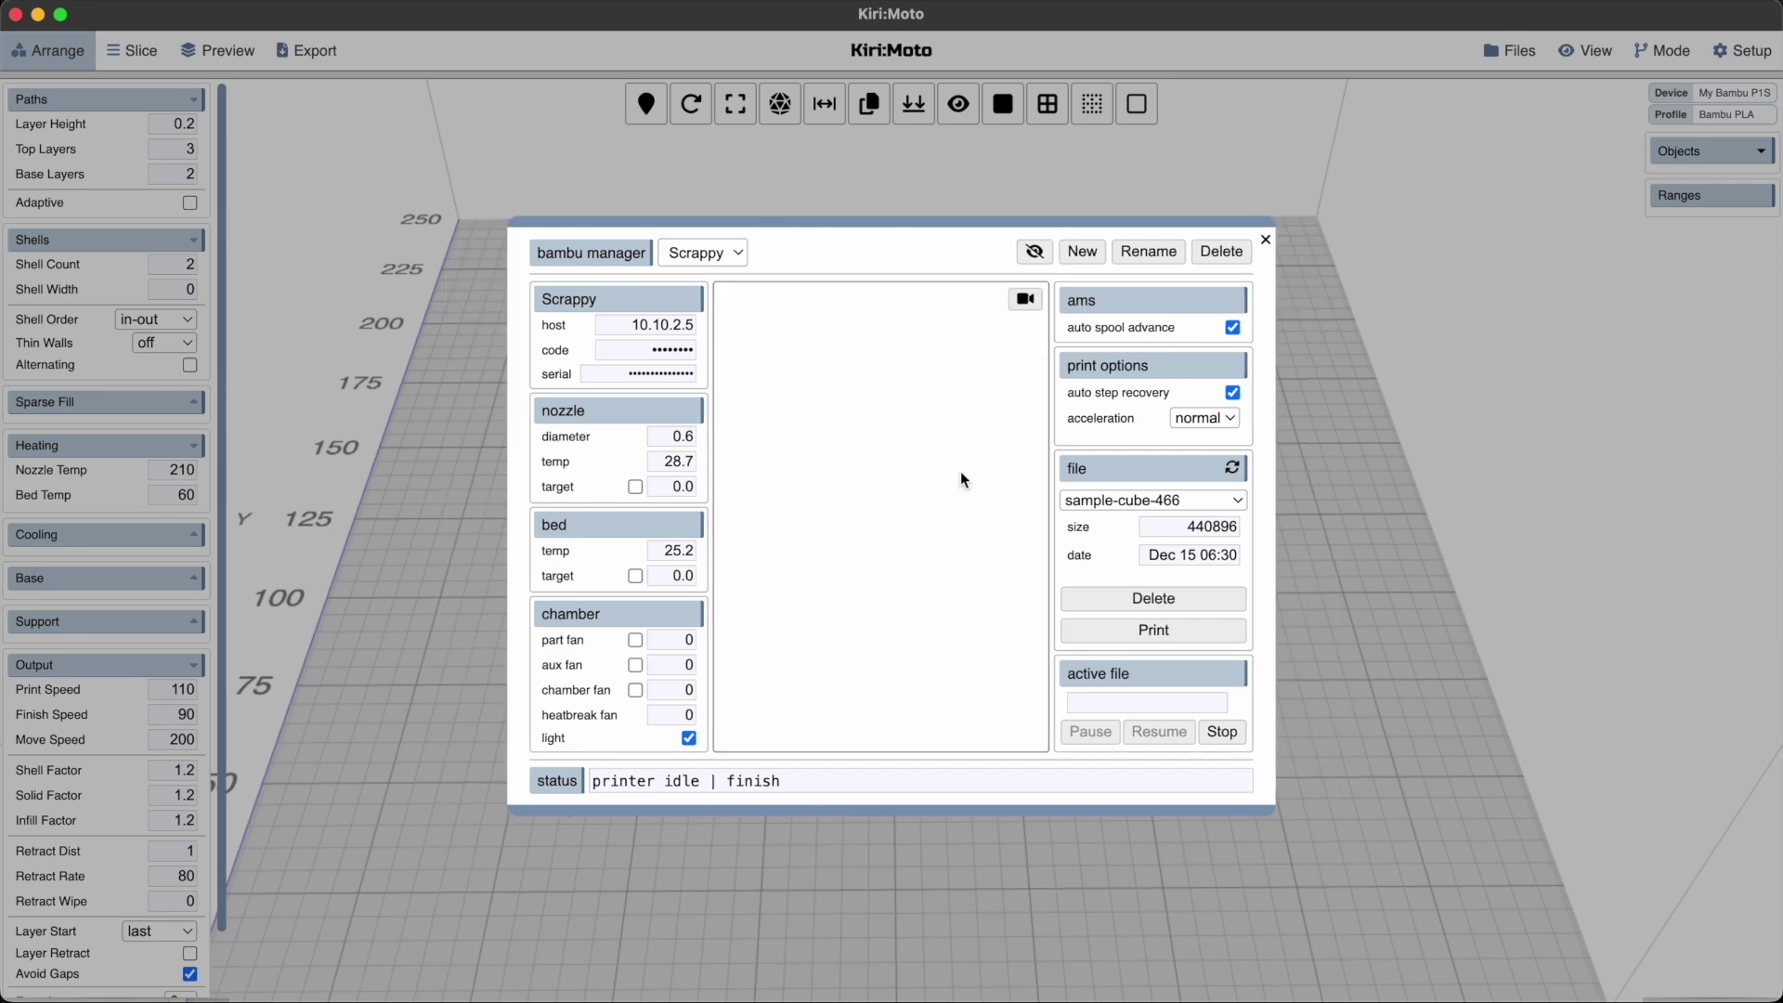